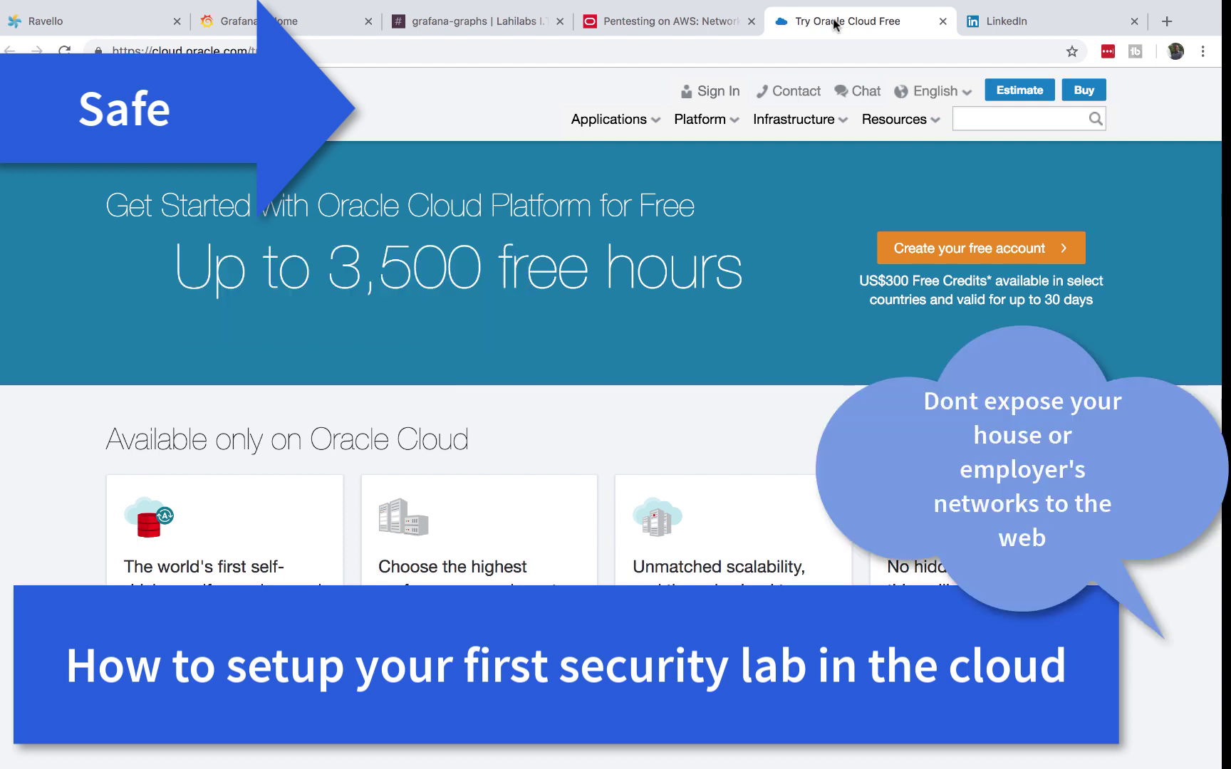
- Bring up the Ravello Applications dashboard listing the 9 existing applications
{"action": "mouse_move", "coordinate": [629, 3]}
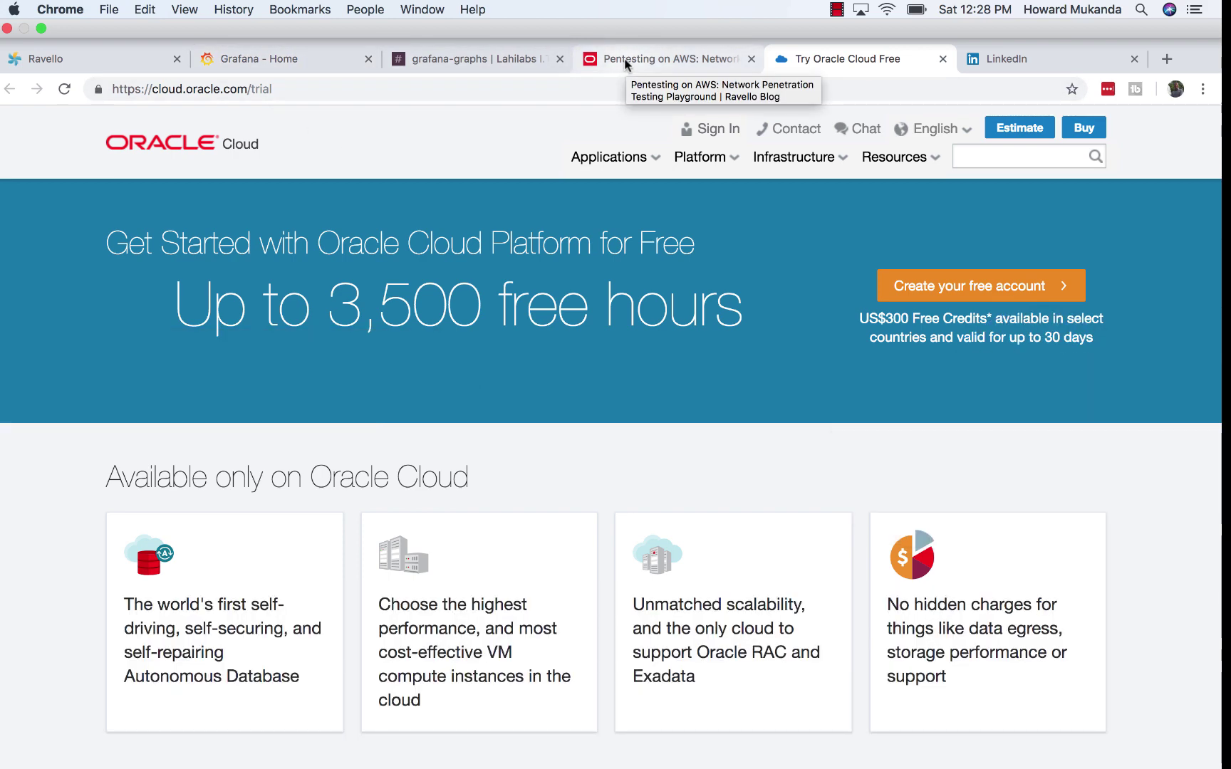
{"action": "left_click", "coordinate": [107, 63]}
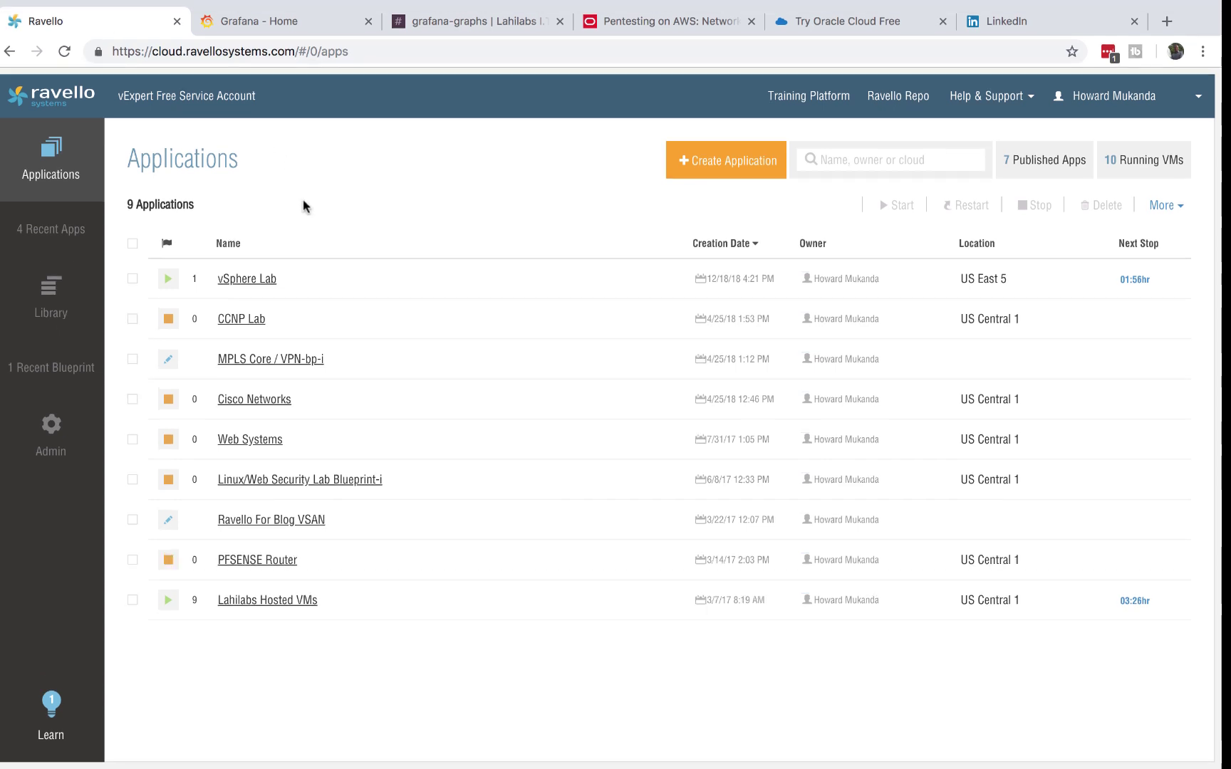
- View Grafana's VMware vSphere - Overview dashboard, then return to the Oracle Cloud free-trial page
{"action": "left_click", "coordinate": [296, 21]}
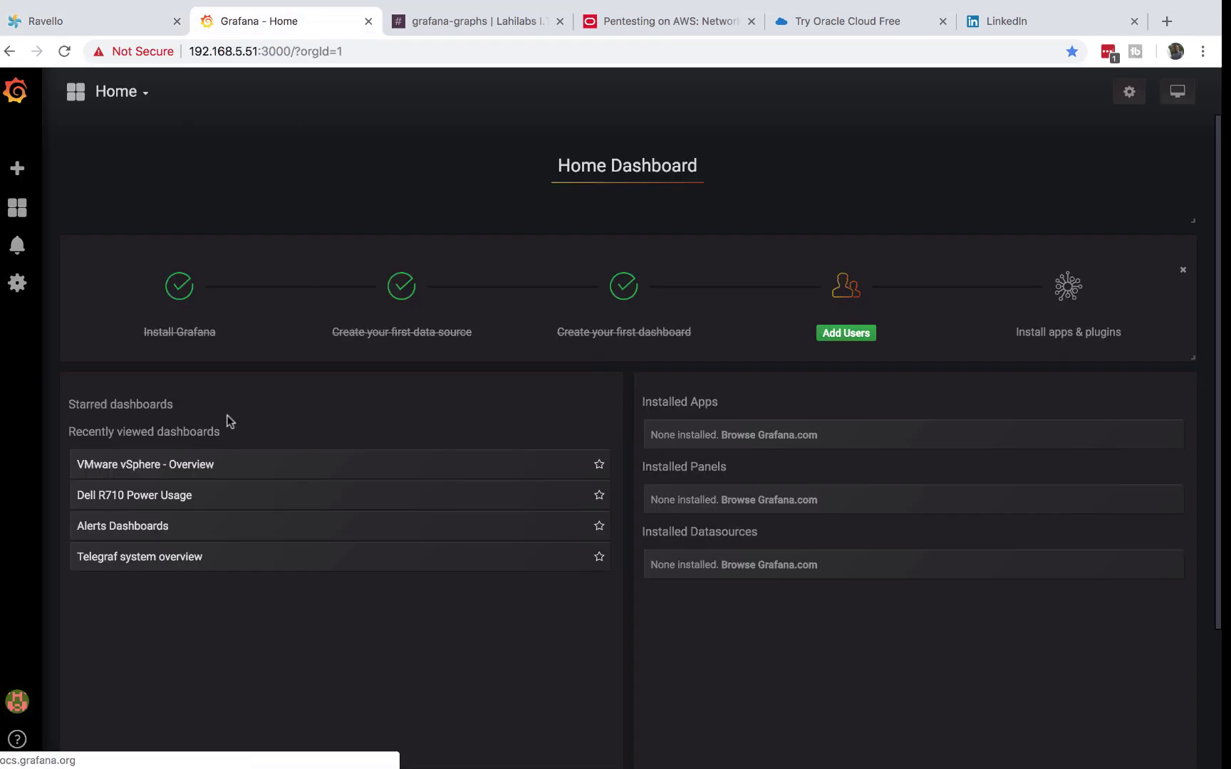
{"action": "left_click", "coordinate": [191, 466]}
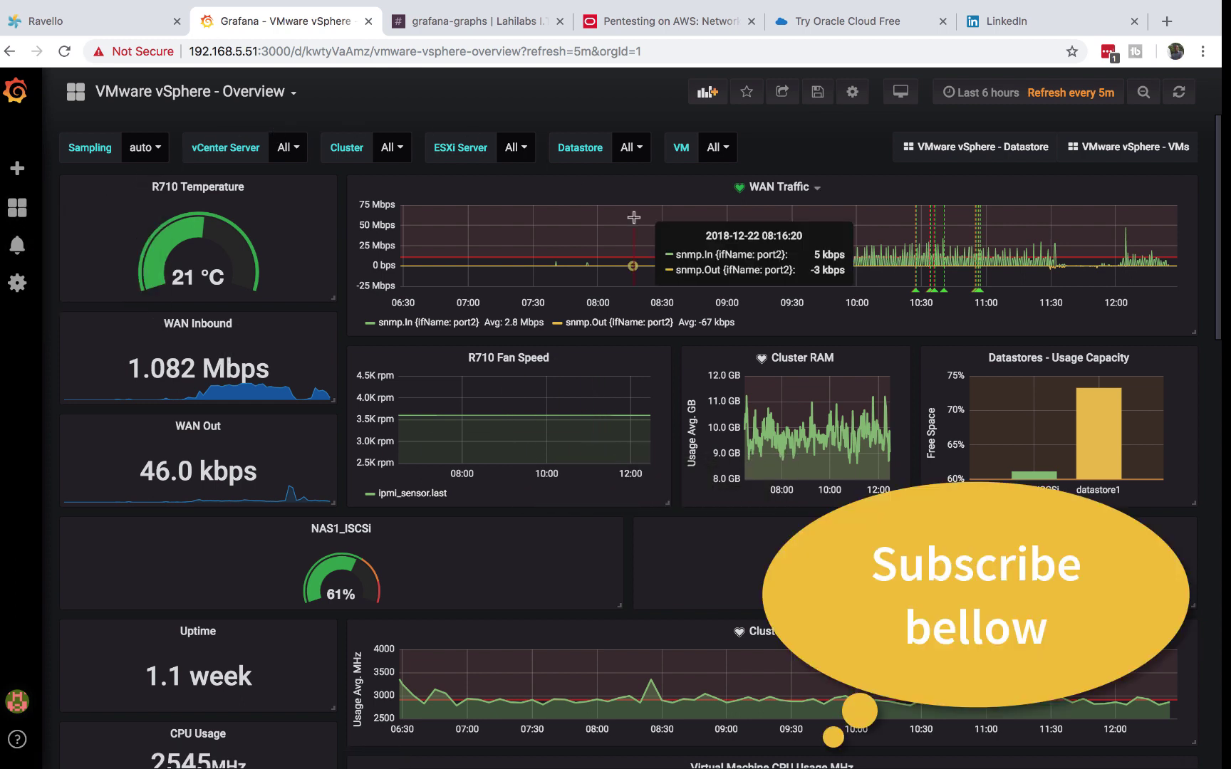
{"action": "left_click", "coordinate": [818, 21]}
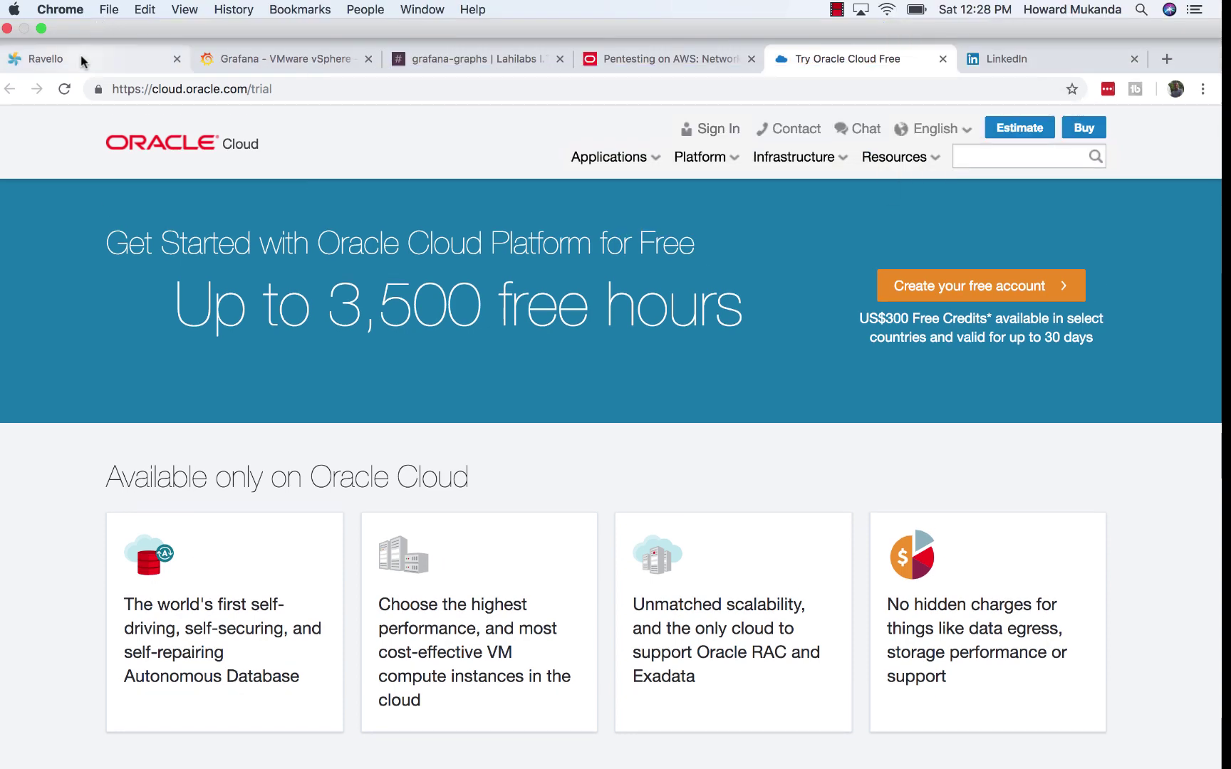
- Look through the vSphere Lab and CCNP Lab applications, then return to the Oracle Cloud page
{"action": "left_click", "coordinate": [81, 59]}
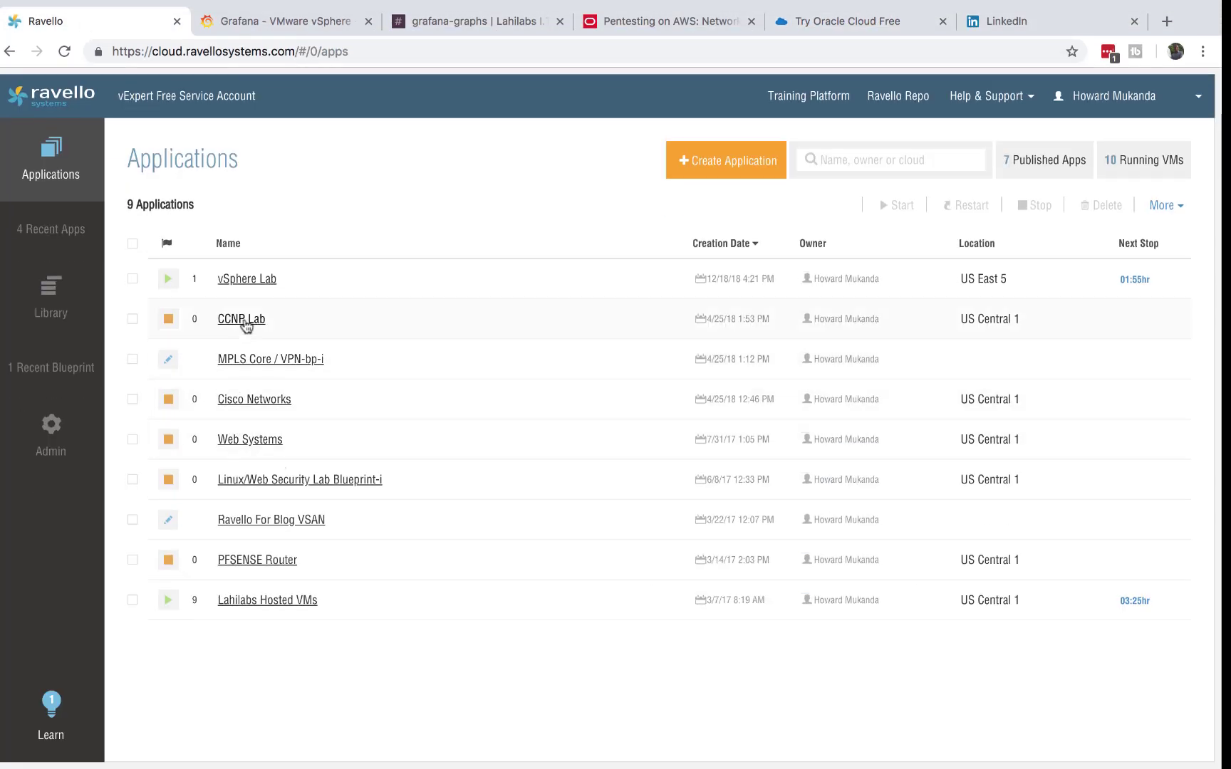
{"action": "left_click", "coordinate": [247, 278]}
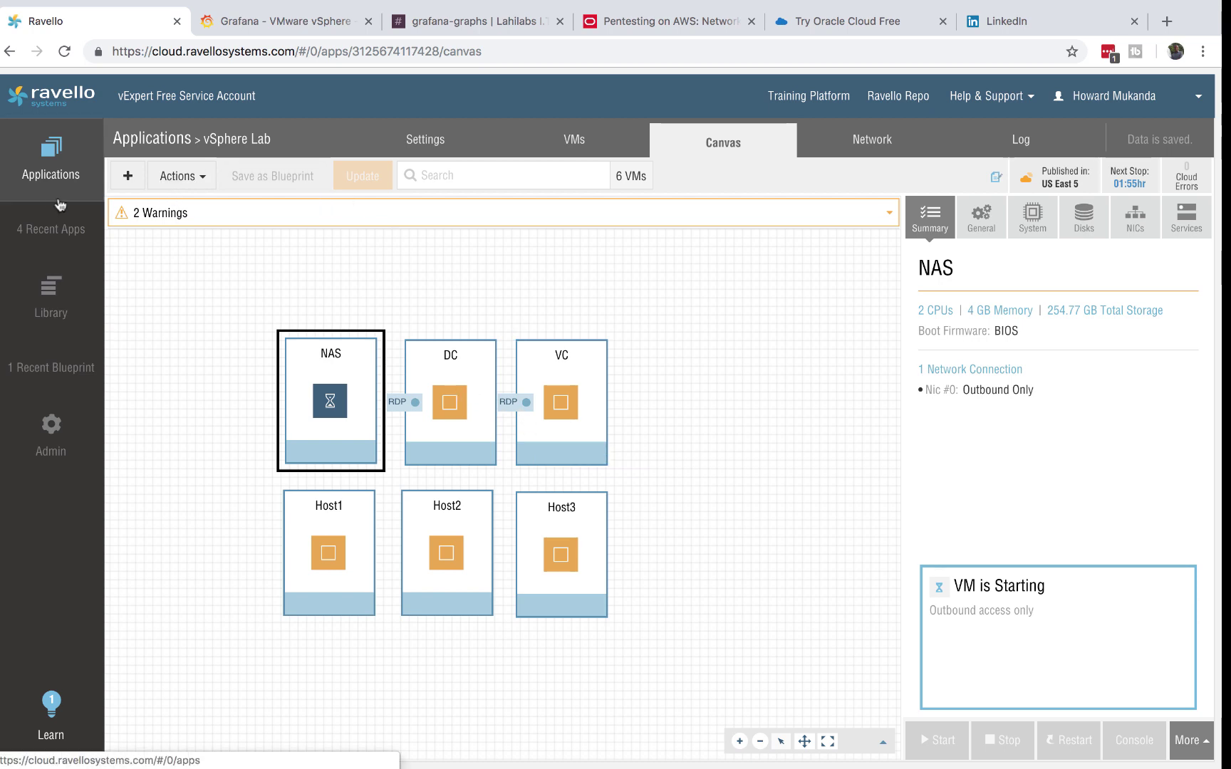
{"action": "left_click", "coordinate": [48, 174]}
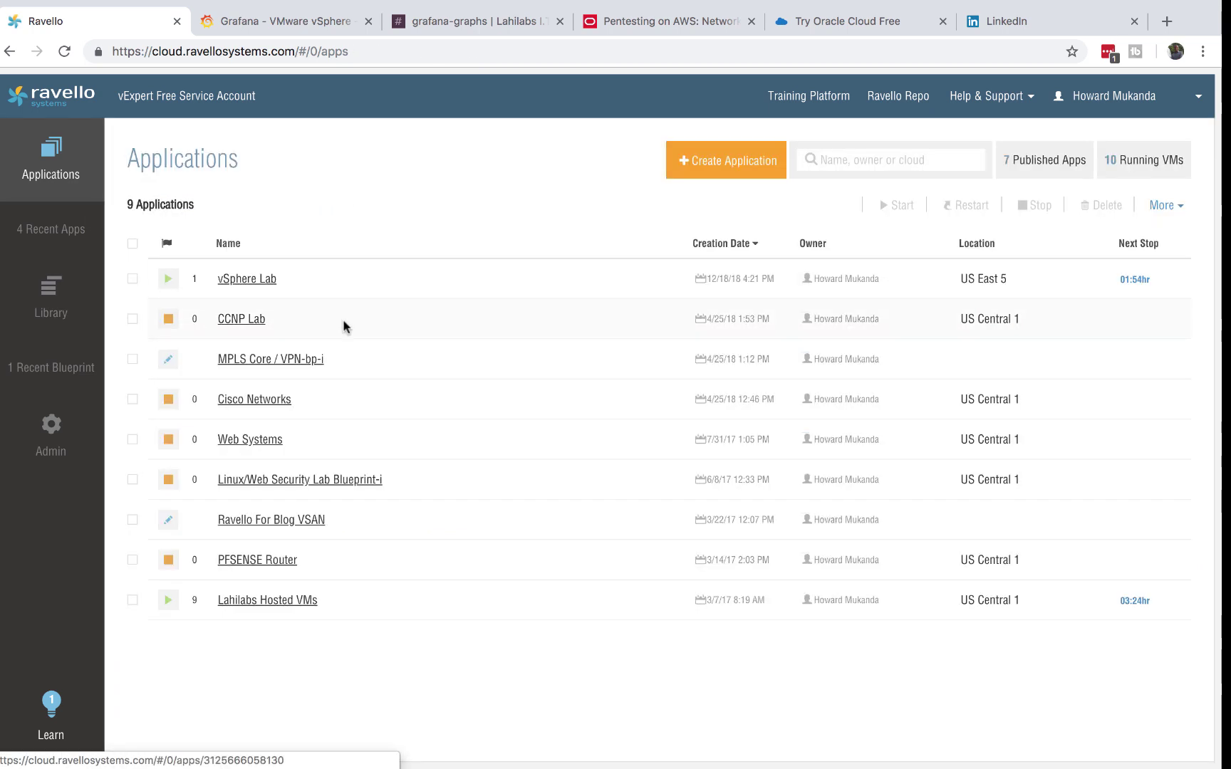
{"action": "left_click", "coordinate": [226, 323]}
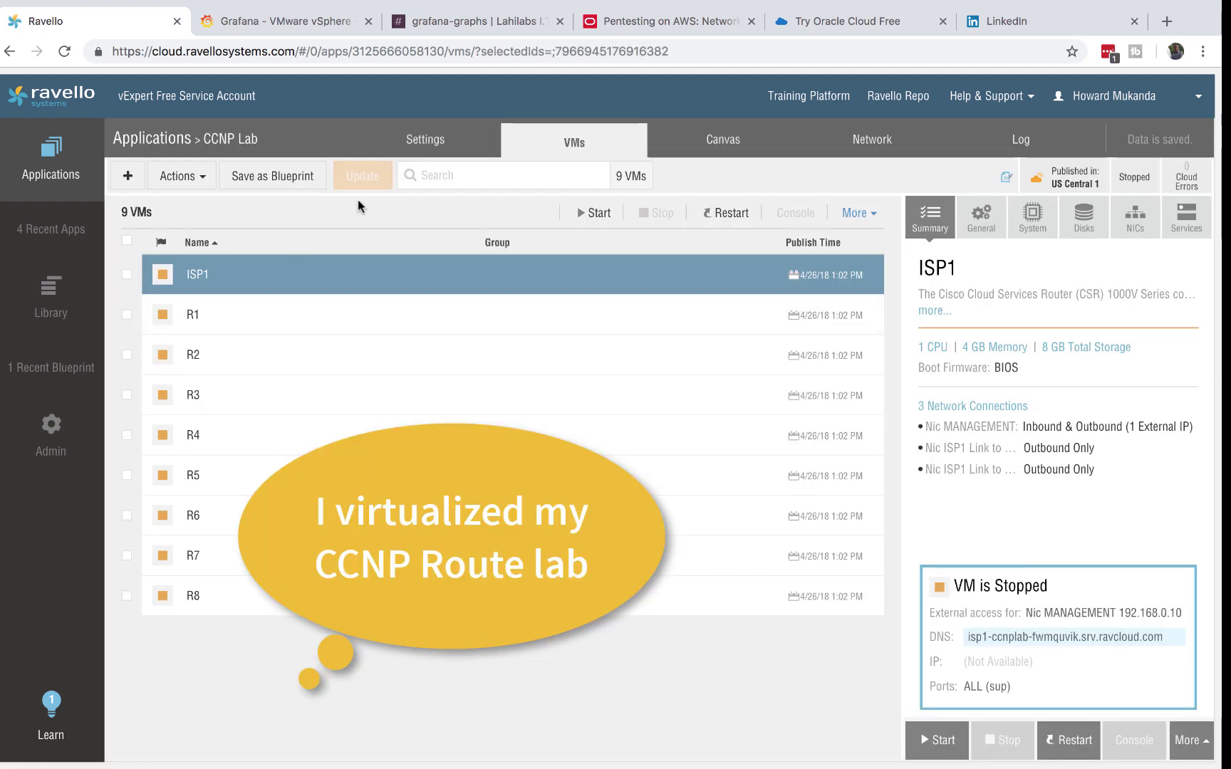
{"action": "left_click", "coordinate": [833, 21]}
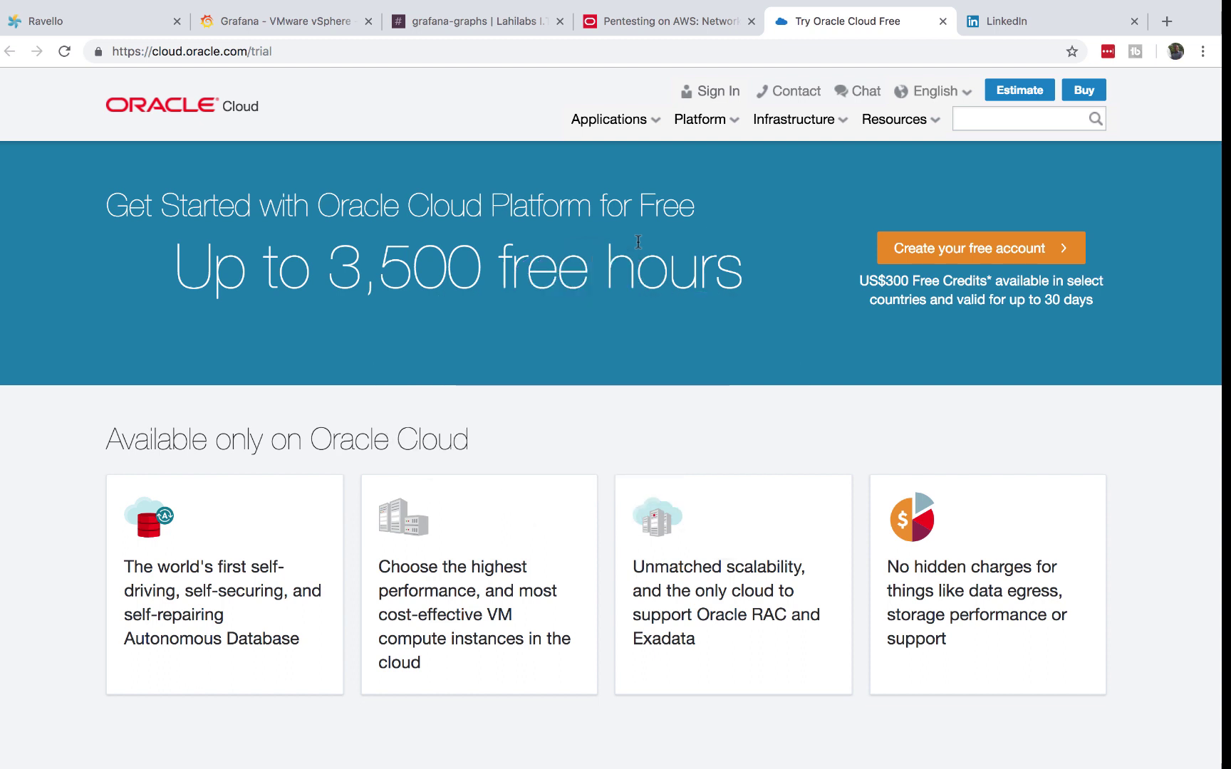
- Begin the free Oracle Cloud signup and open the Network Penetration Testing Playground blueprint from the blog
{"action": "left_click", "coordinate": [969, 251]}
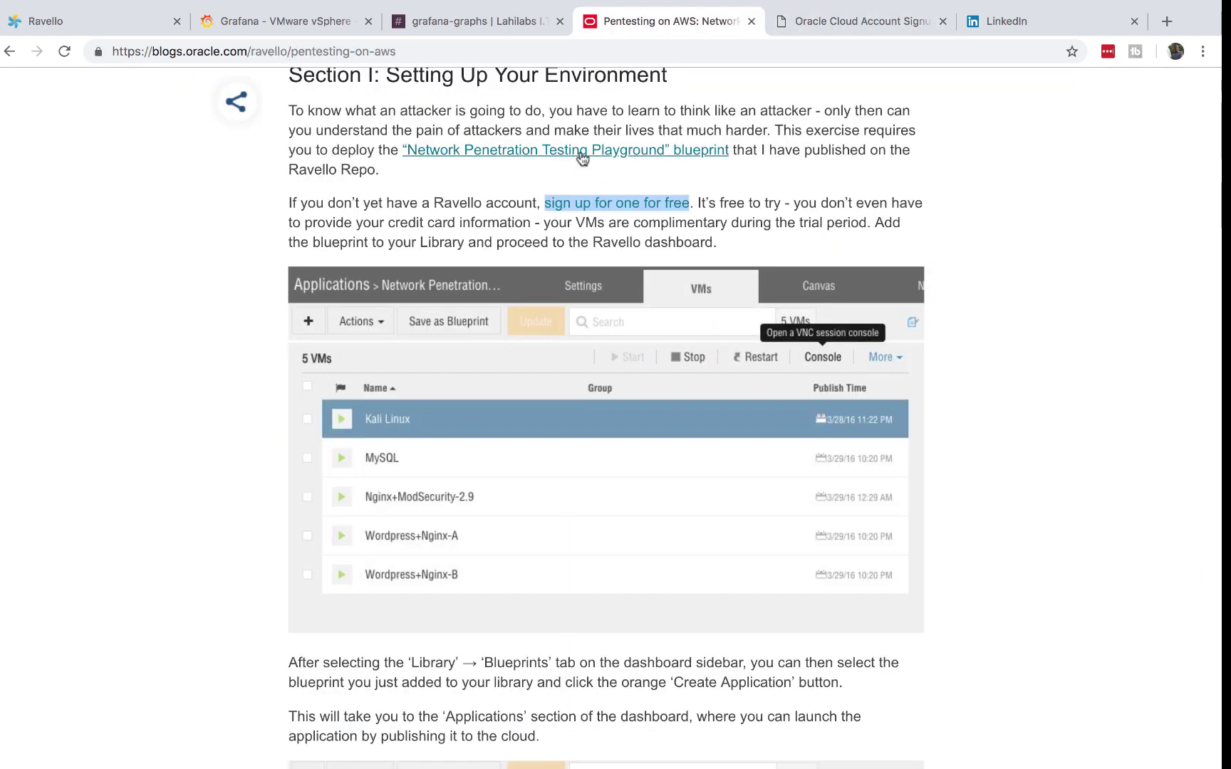
{"action": "left_click", "coordinate": [582, 158]}
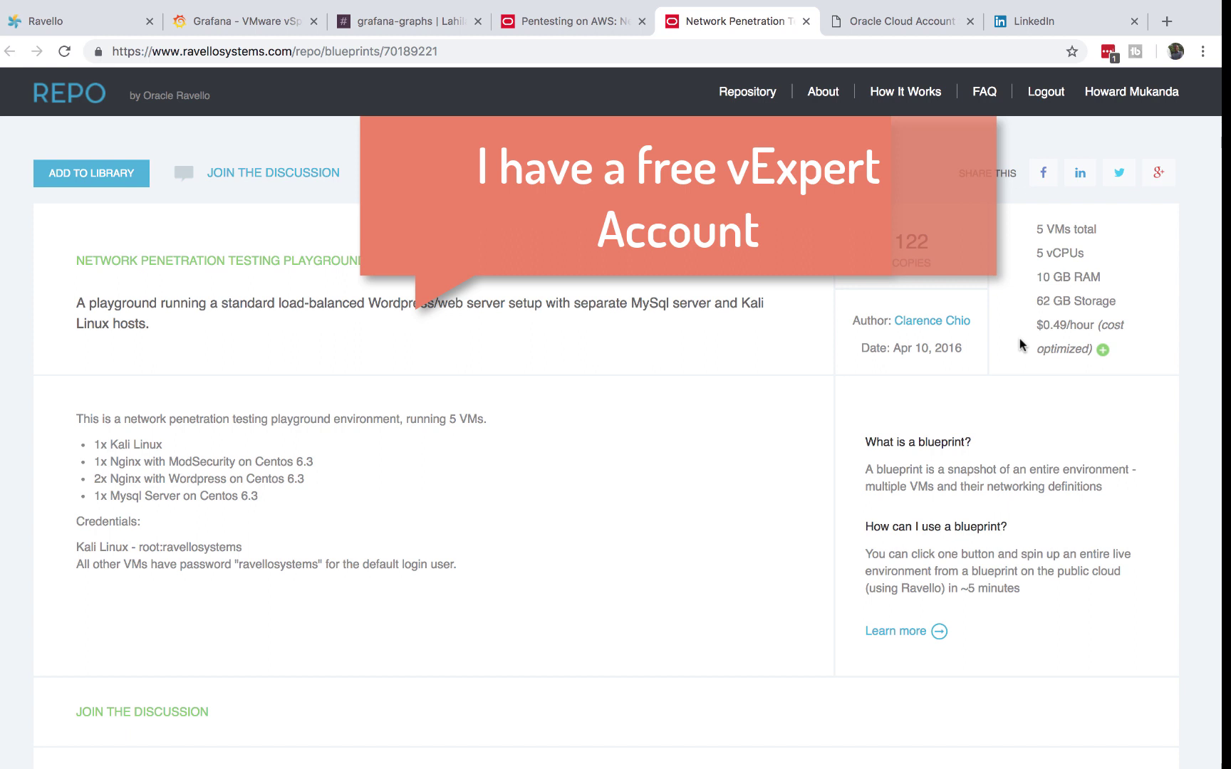
- Play the '5 Ways to get free enterprise software for an I.T homelab' video from your channel, then return to the blueprint
{"action": "left_click", "coordinate": [1166, 22]}
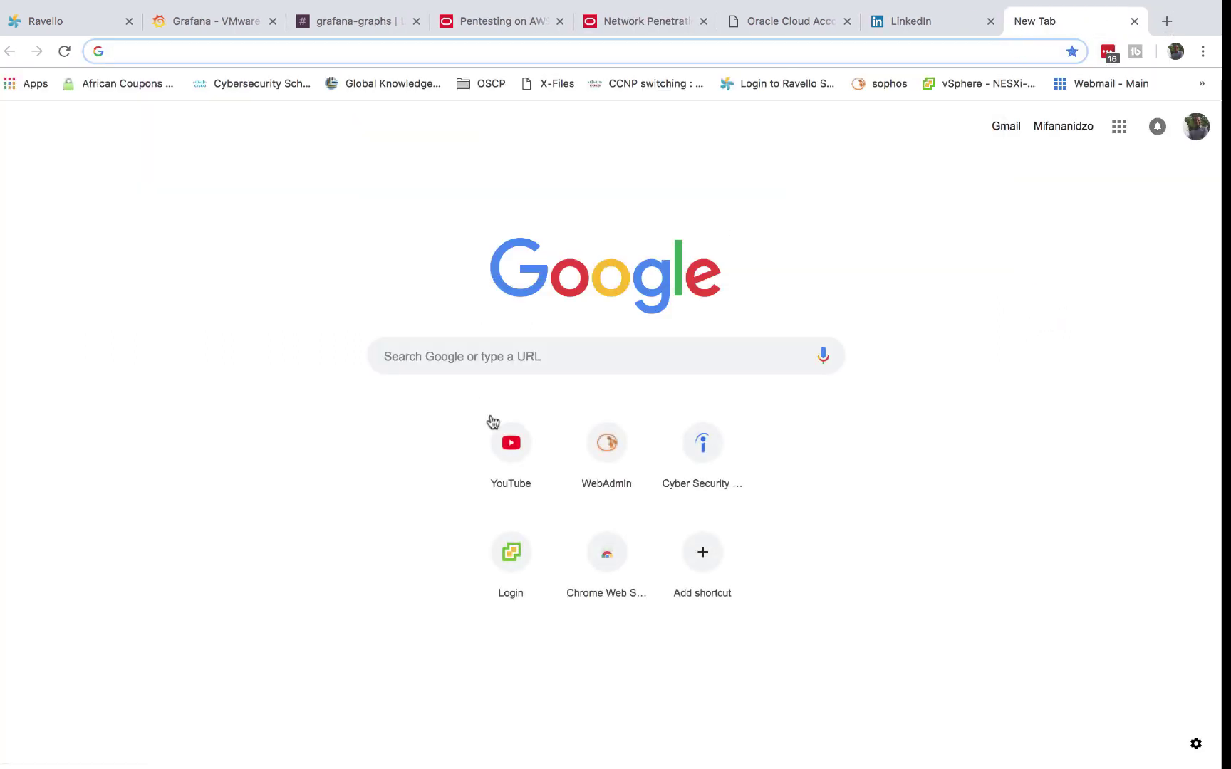
{"action": "left_click", "coordinate": [506, 445]}
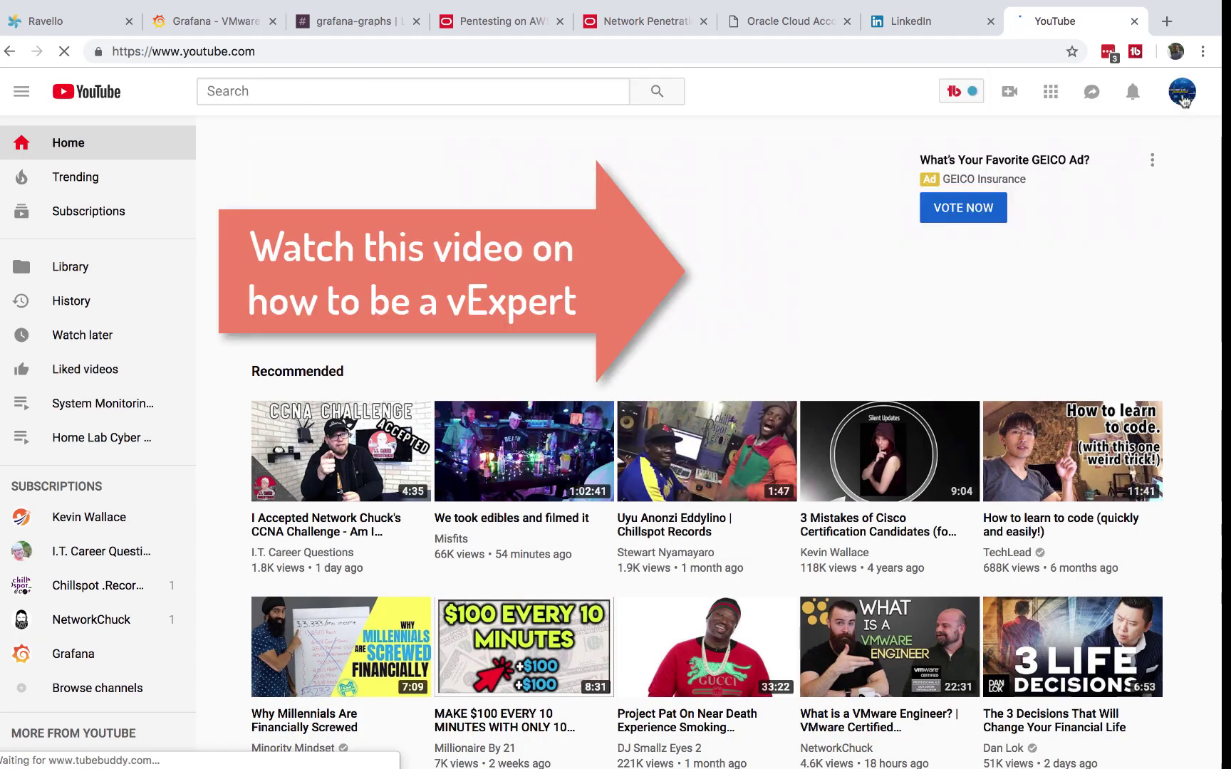
{"action": "left_click", "coordinate": [1182, 93]}
{"action": "left_click", "coordinate": [1040, 193]}
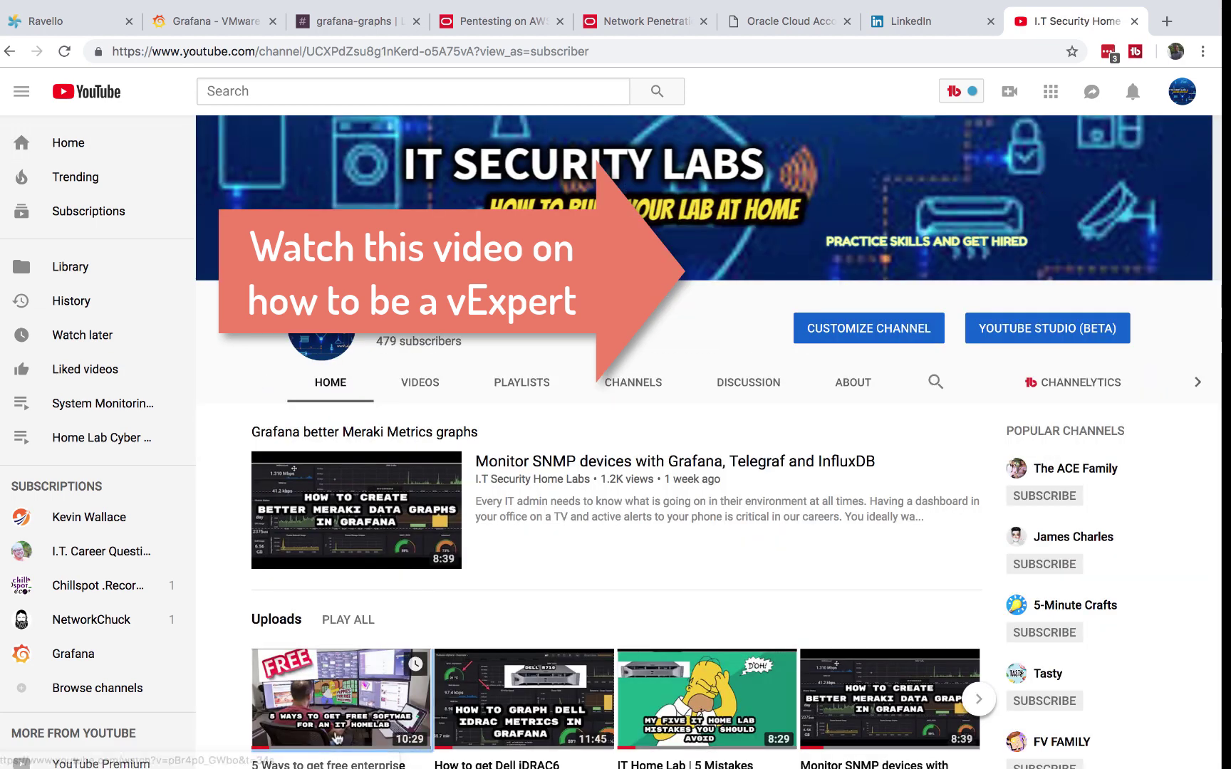
{"action": "left_click", "coordinate": [336, 738]}
{"action": "left_click", "coordinate": [39, 637]}
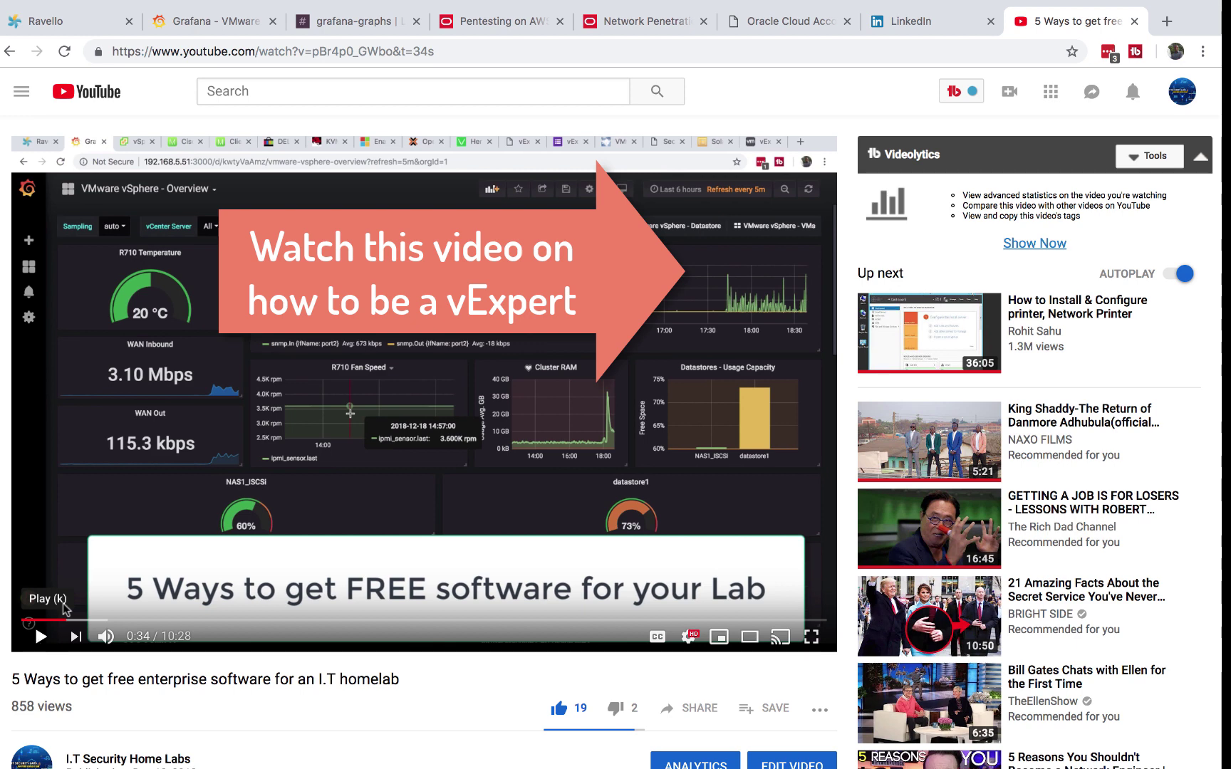
{"action": "left_click", "coordinate": [634, 24]}
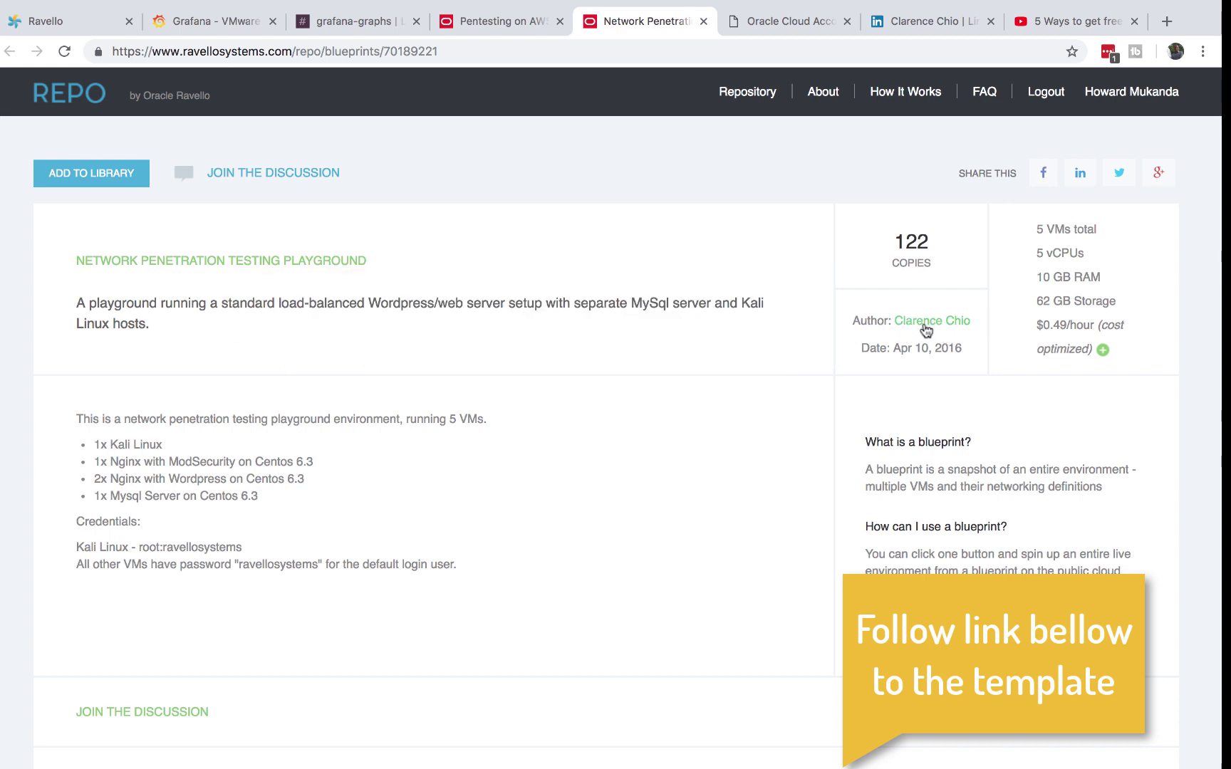
- Try adding the blueprint to the library with the terms accepted, dismiss the name-exists error, and return to Ravello
{"action": "left_click", "coordinate": [937, 24]}
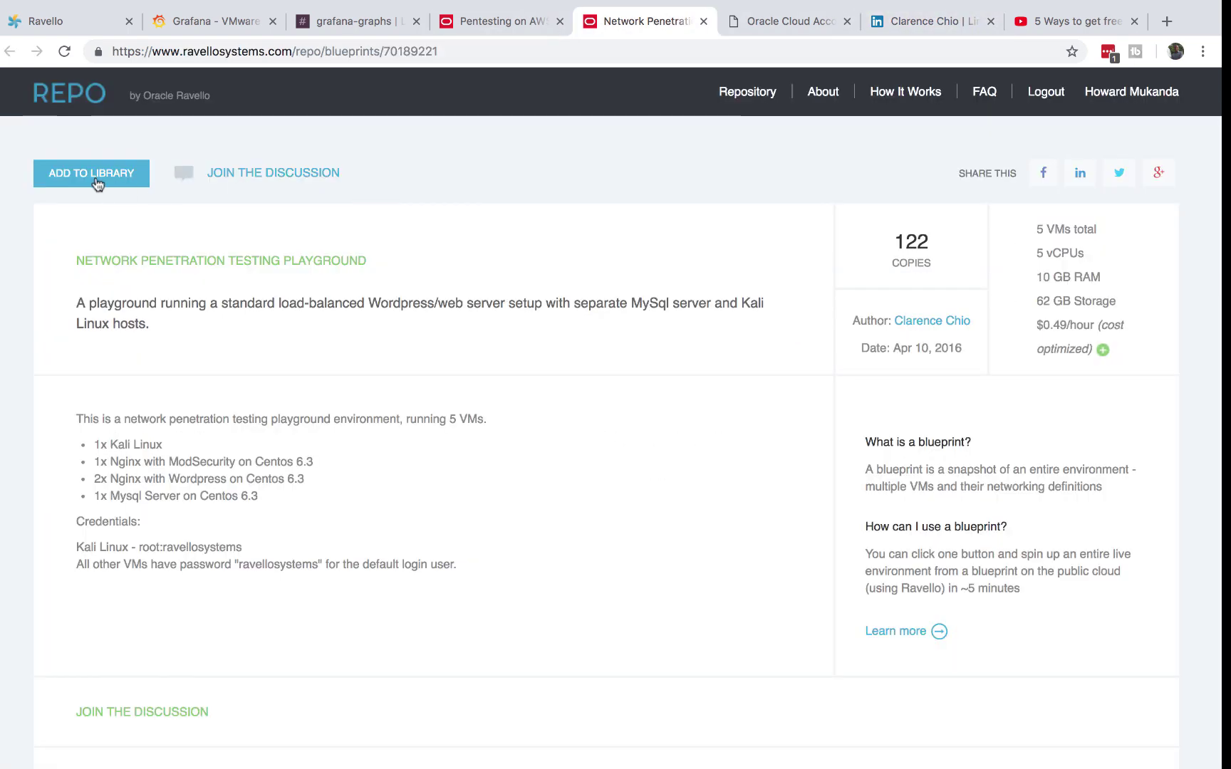
{"action": "left_click", "coordinate": [82, 173]}
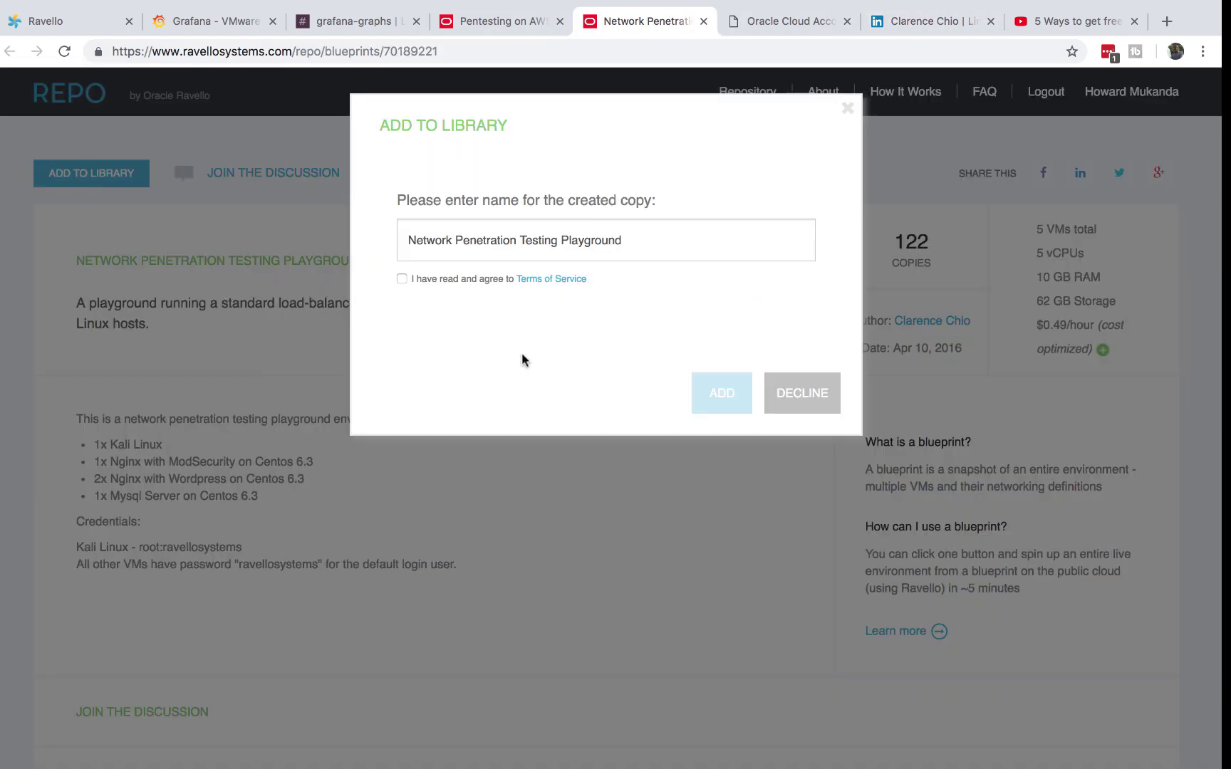
{"action": "left_click", "coordinate": [401, 278]}
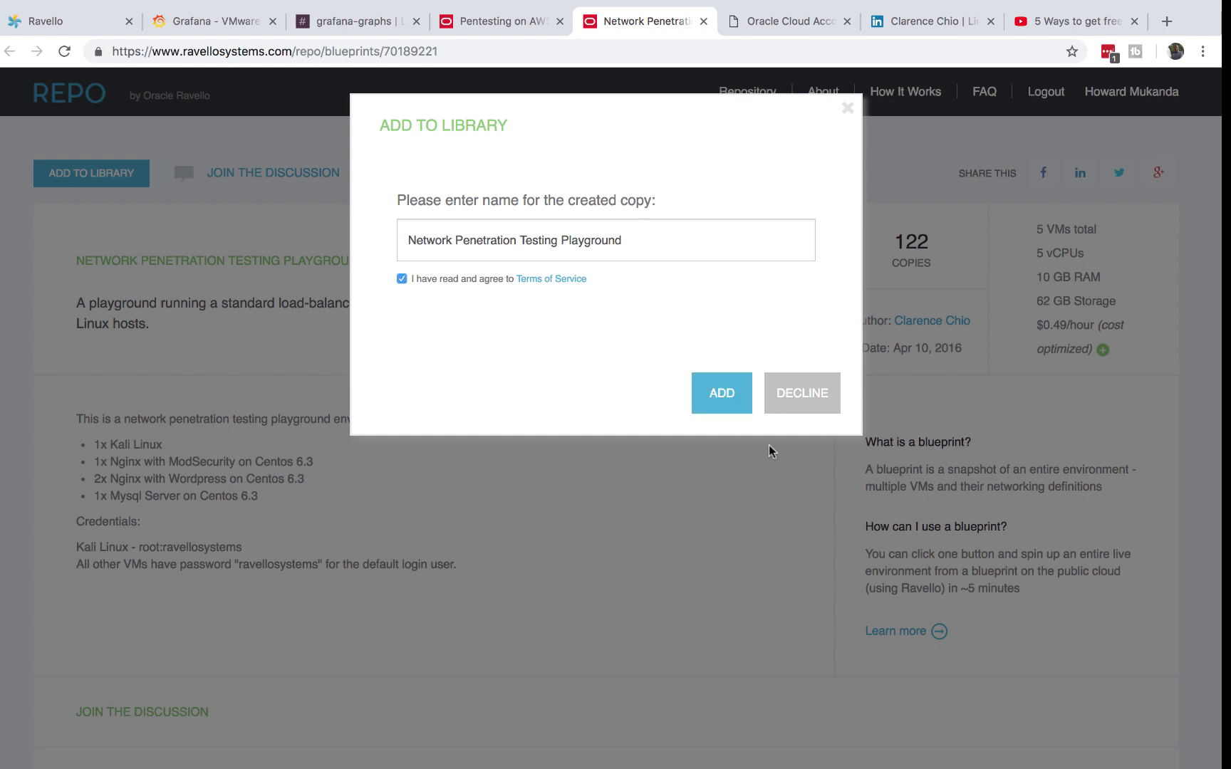
{"action": "left_click", "coordinate": [726, 394]}
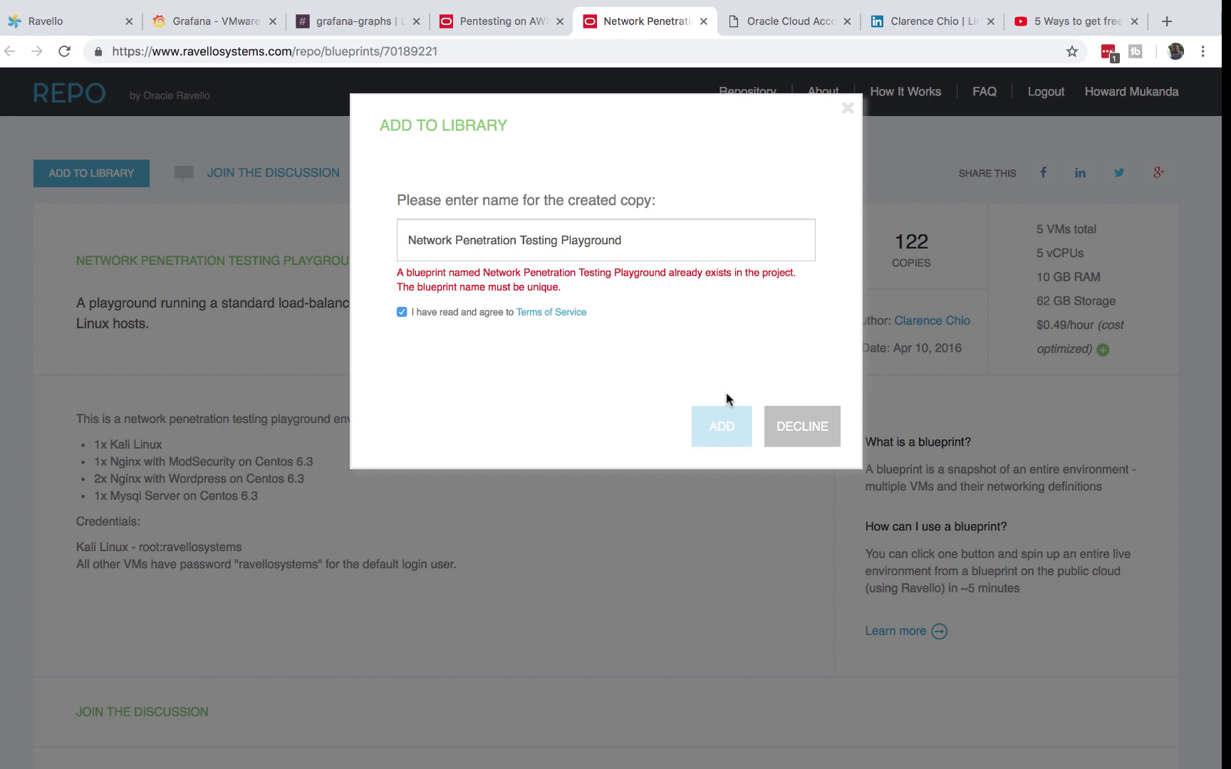
{"action": "left_click", "coordinate": [848, 108]}
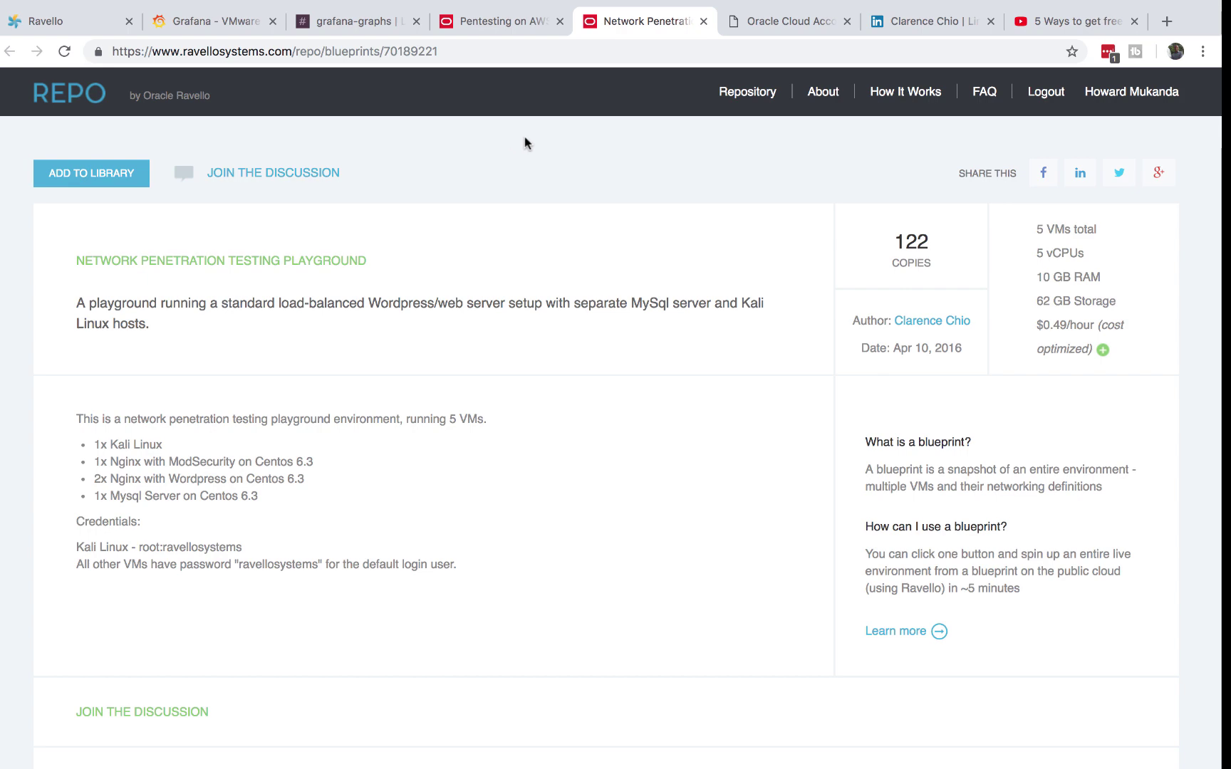
{"action": "key", "text": "super+1"}
{"action": "mouse_move", "coordinate": [60, 307]}
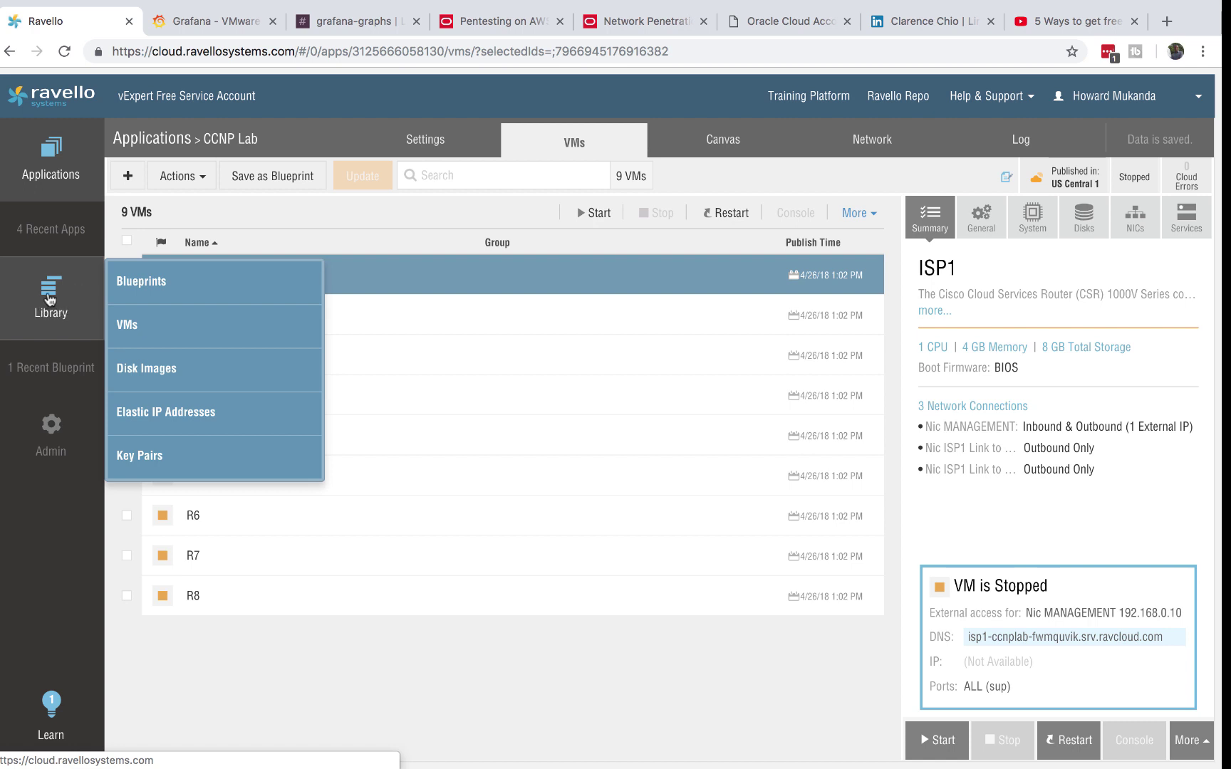
- Open the Network Penetration Testing Playground blueprint from the library's Blueprints list
{"action": "left_click", "coordinate": [146, 288]}
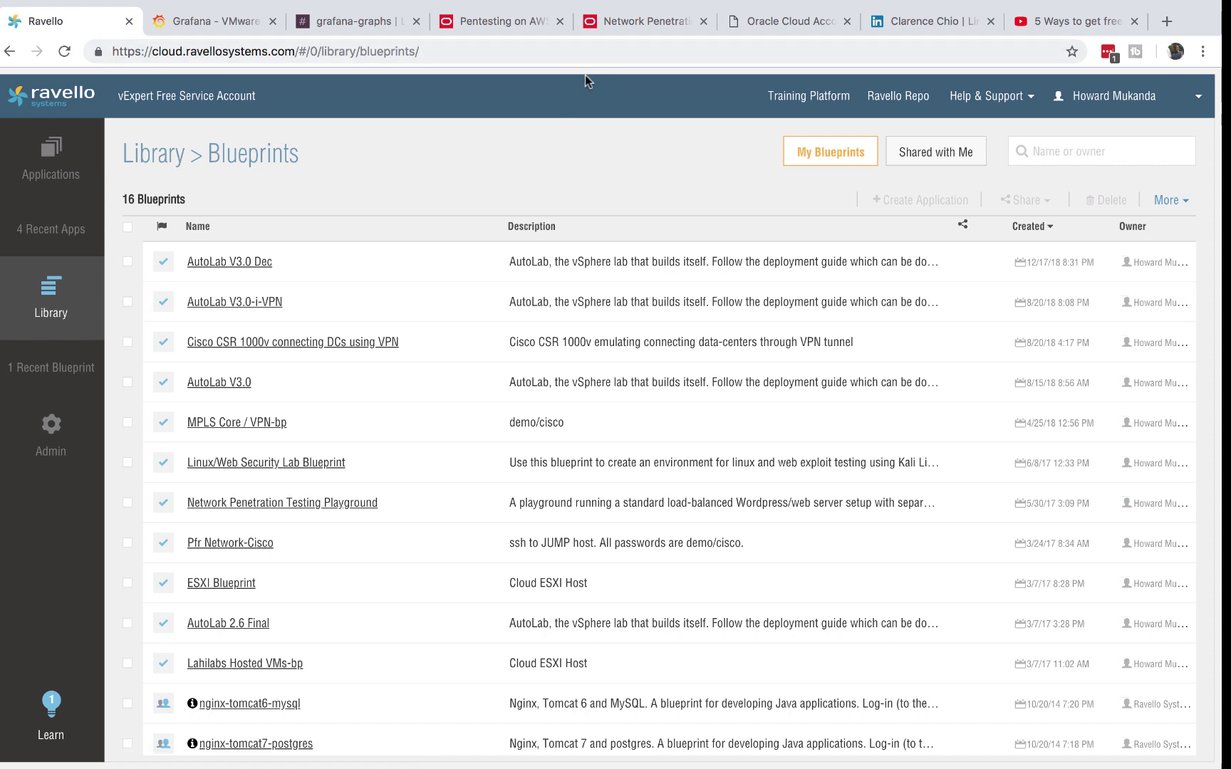
{"action": "scroll", "coordinate": [362, 406], "scroll_direction": "down", "scroll_amount": 3}
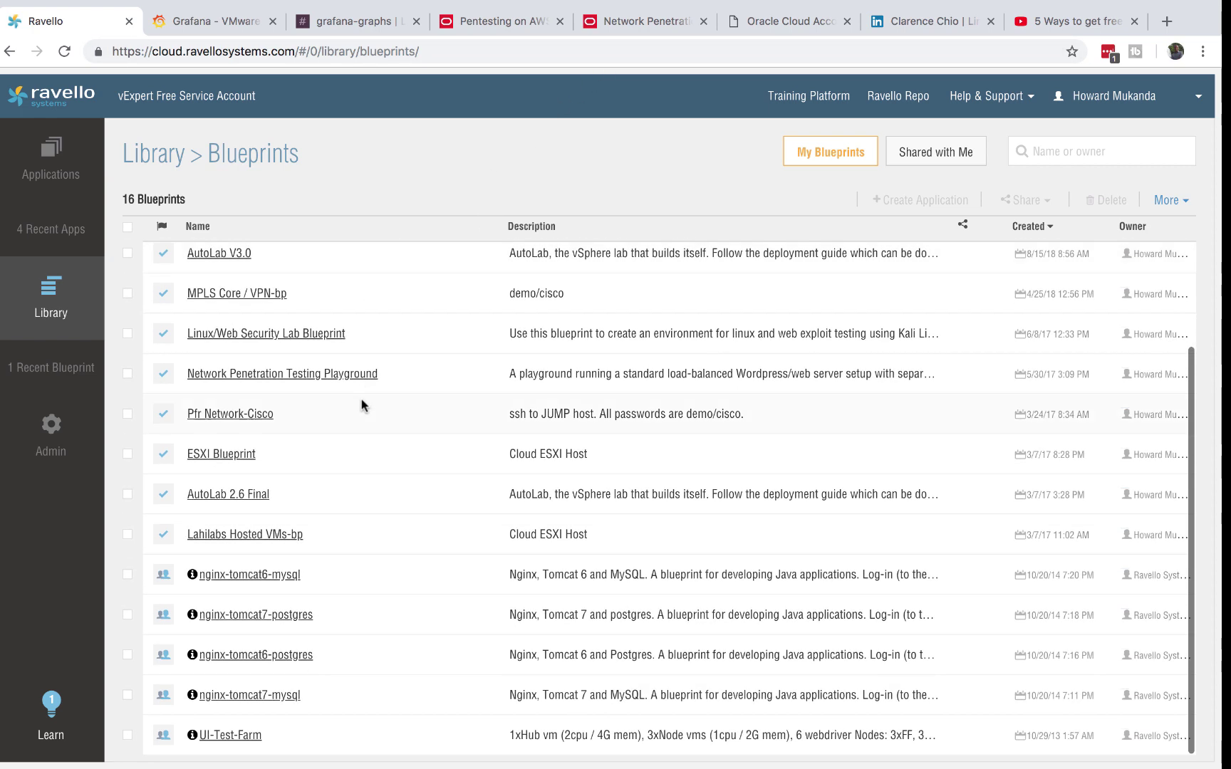
{"action": "left_click", "coordinate": [311, 376]}
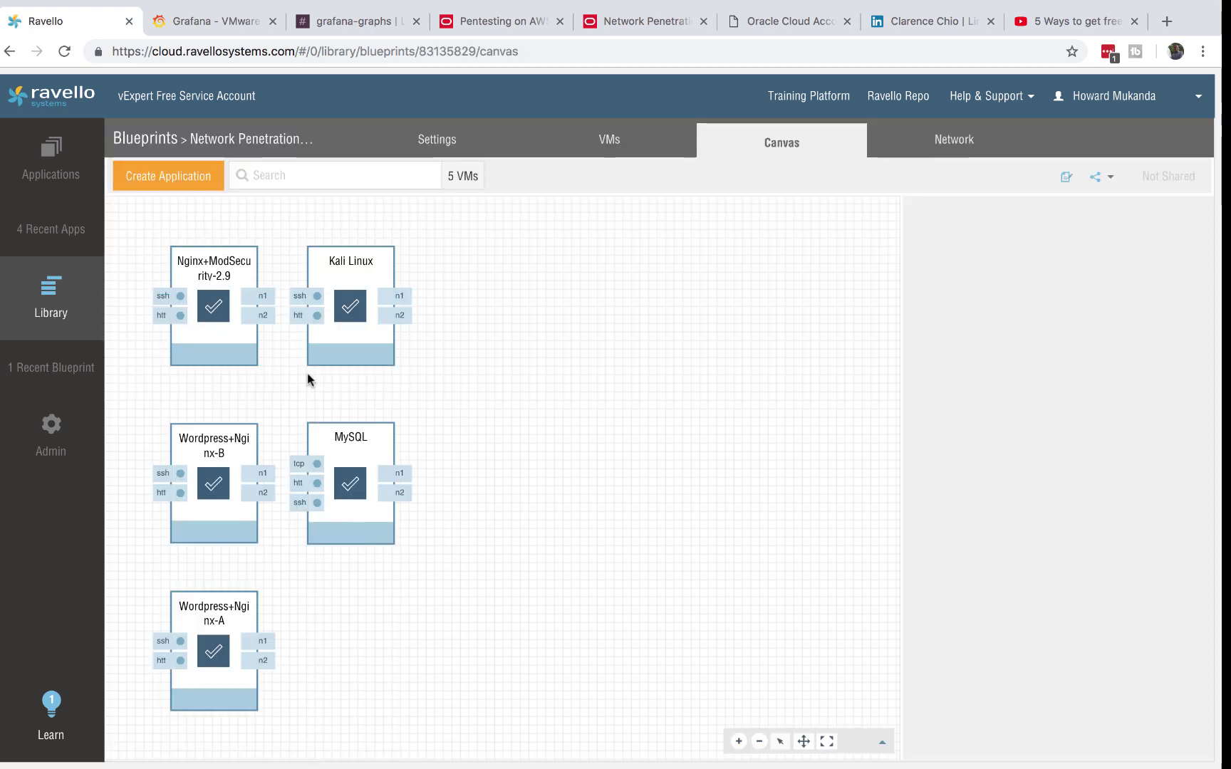
{"action": "left_click", "coordinate": [213, 305]}
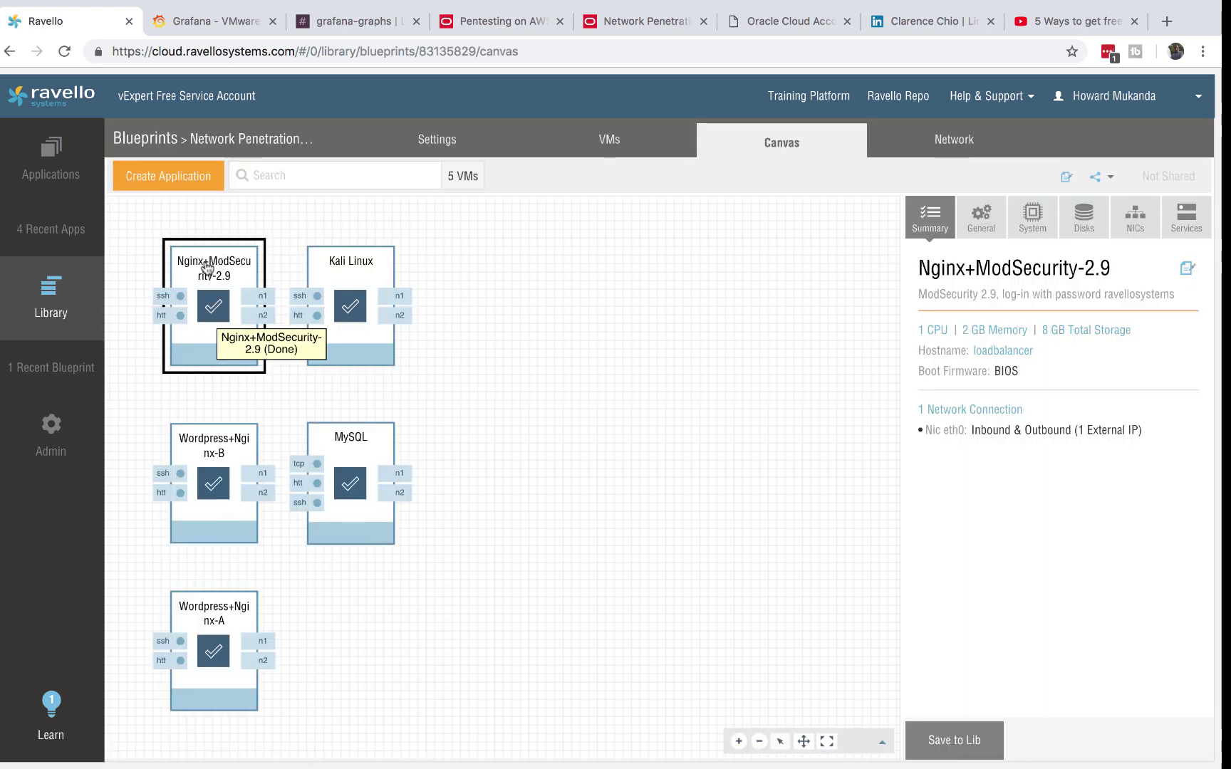
- Create an application from the blueprint named 'Cyber Range' with an empty description
{"action": "left_click", "coordinate": [169, 184]}
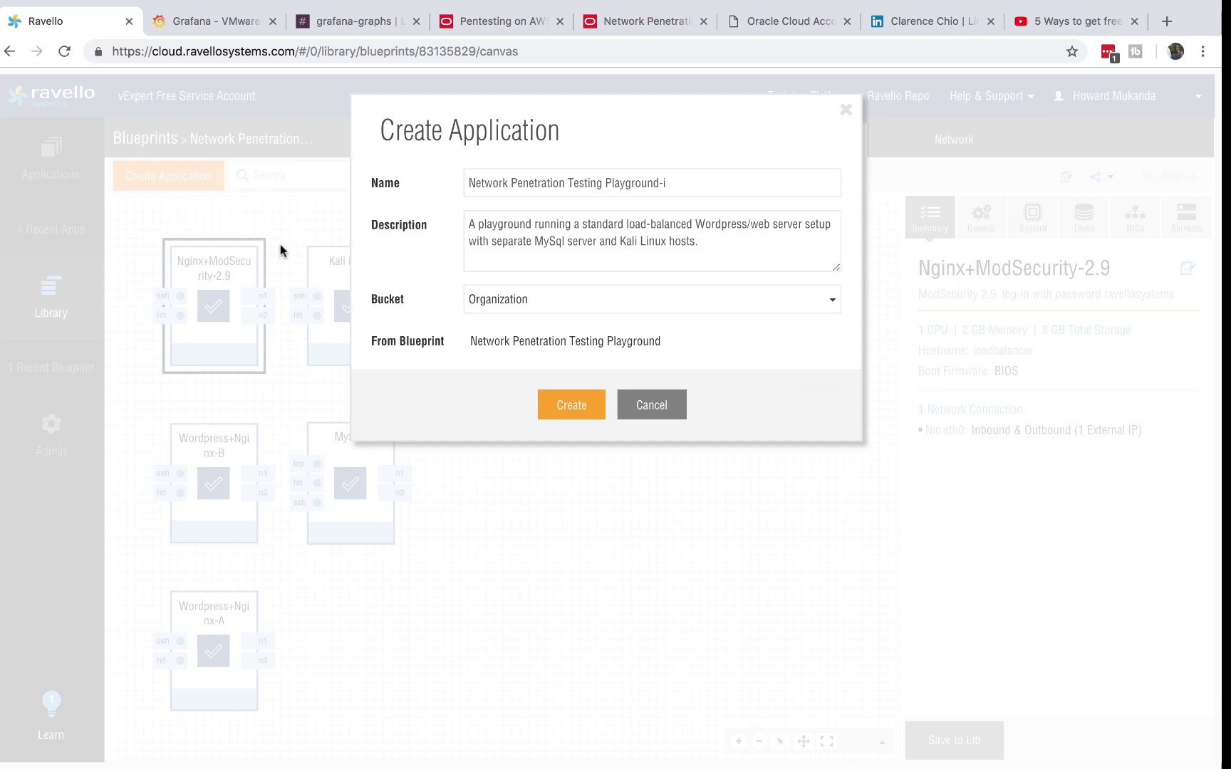
{"action": "left_click_drag", "start_coordinate": [683, 184], "coordinate": [460, 183]}
{"action": "key", "text": "BackSpace"}
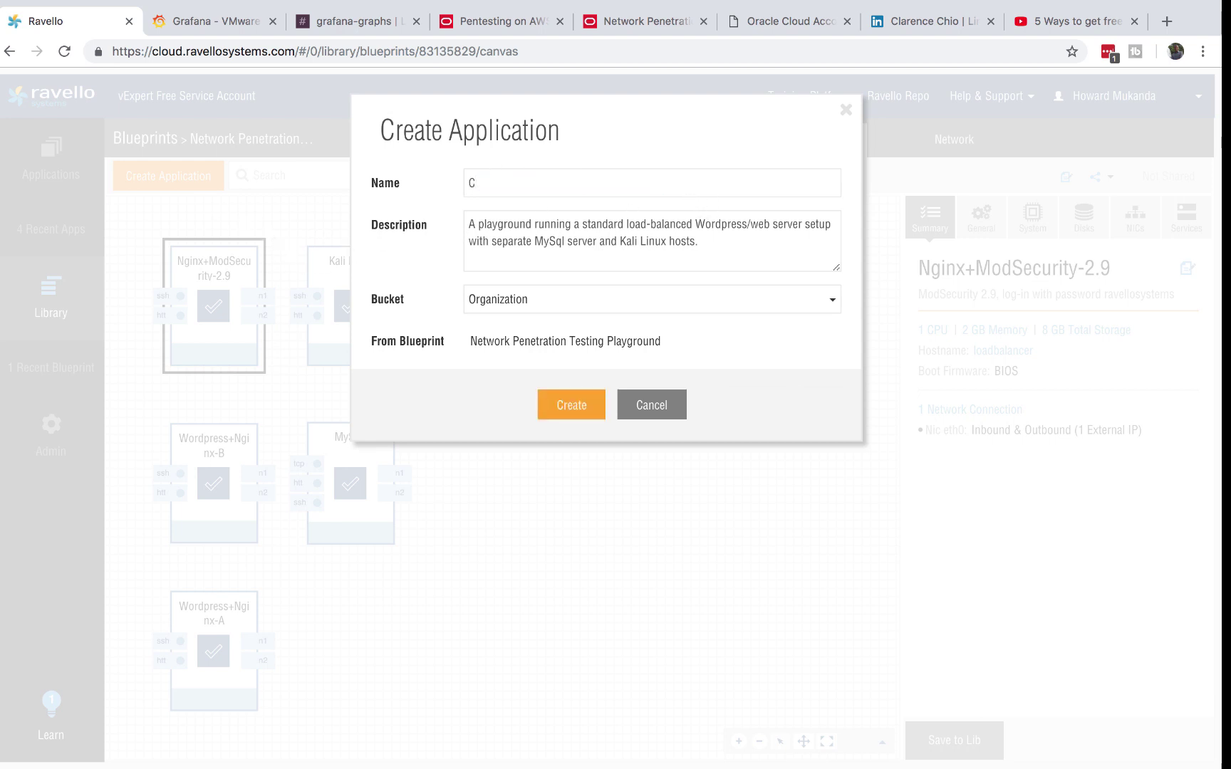
{"action": "type", "text": "Cyber Range"}
{"action": "left_click_drag", "start_coordinate": [725, 235], "coordinate": [424, 223]}
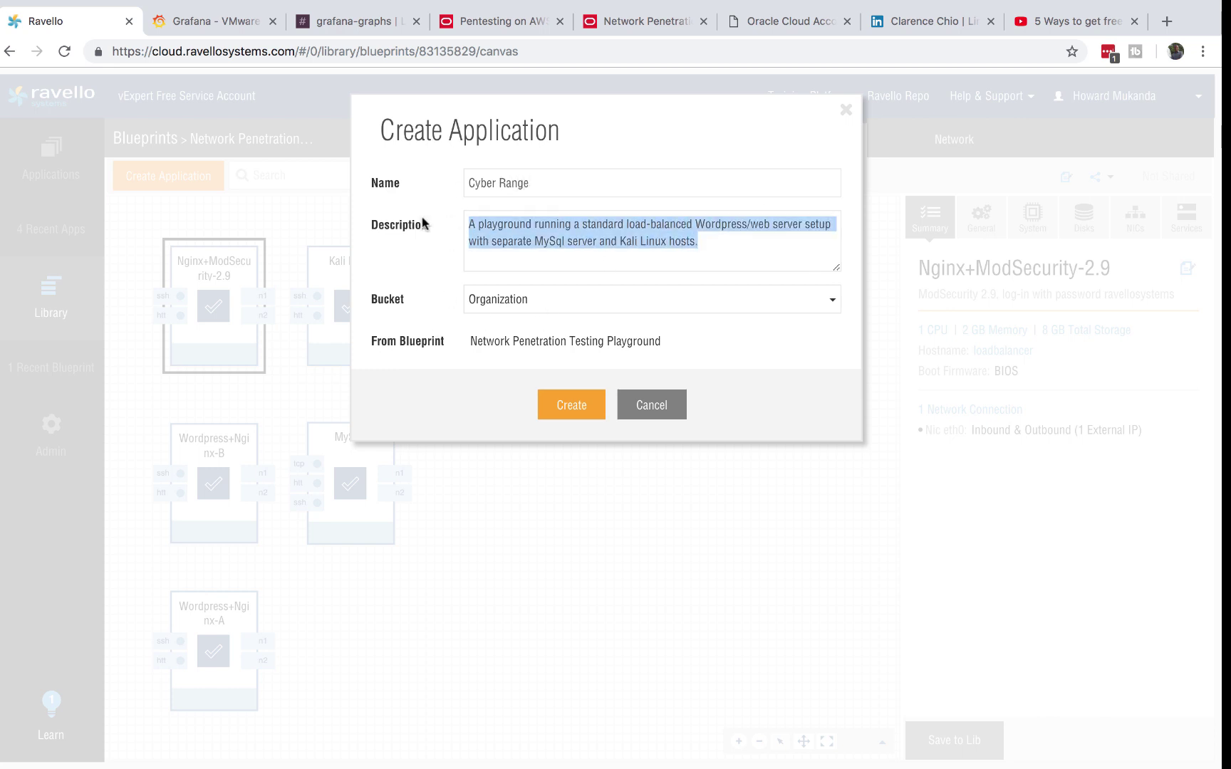
{"action": "key", "text": "BackSpace"}
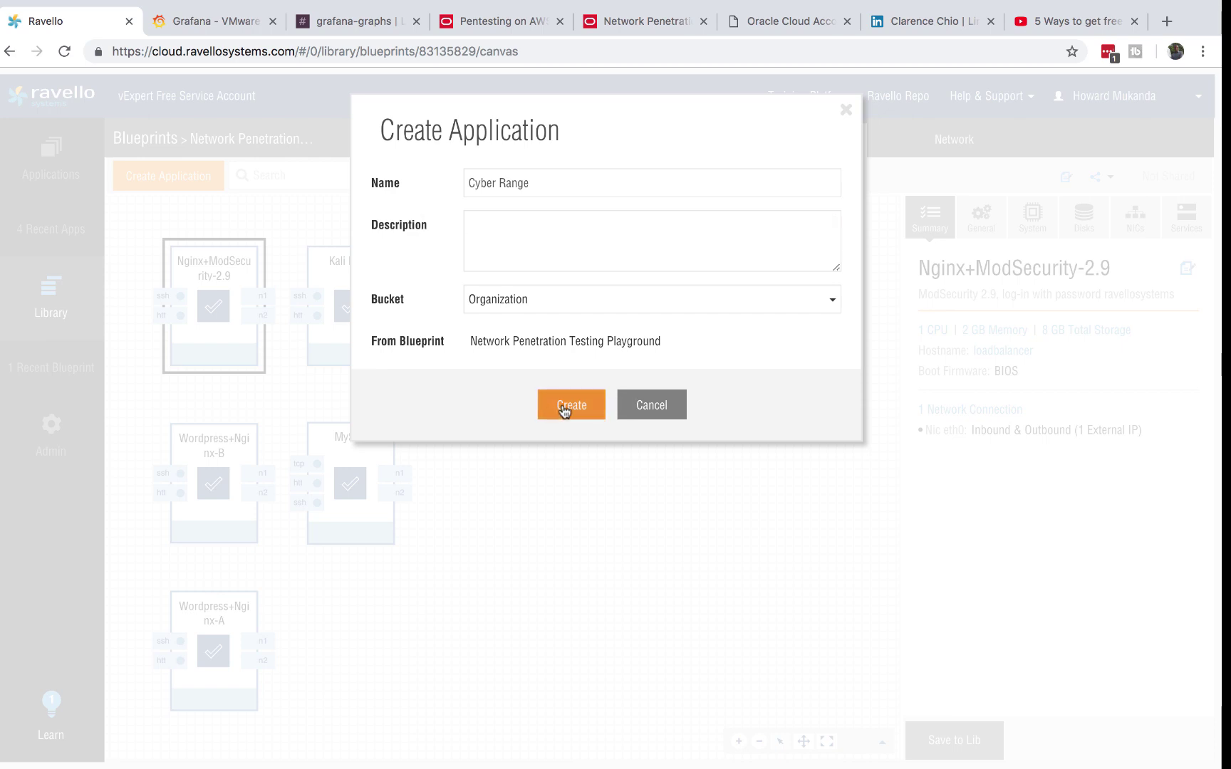
{"action": "left_click", "coordinate": [588, 404]}
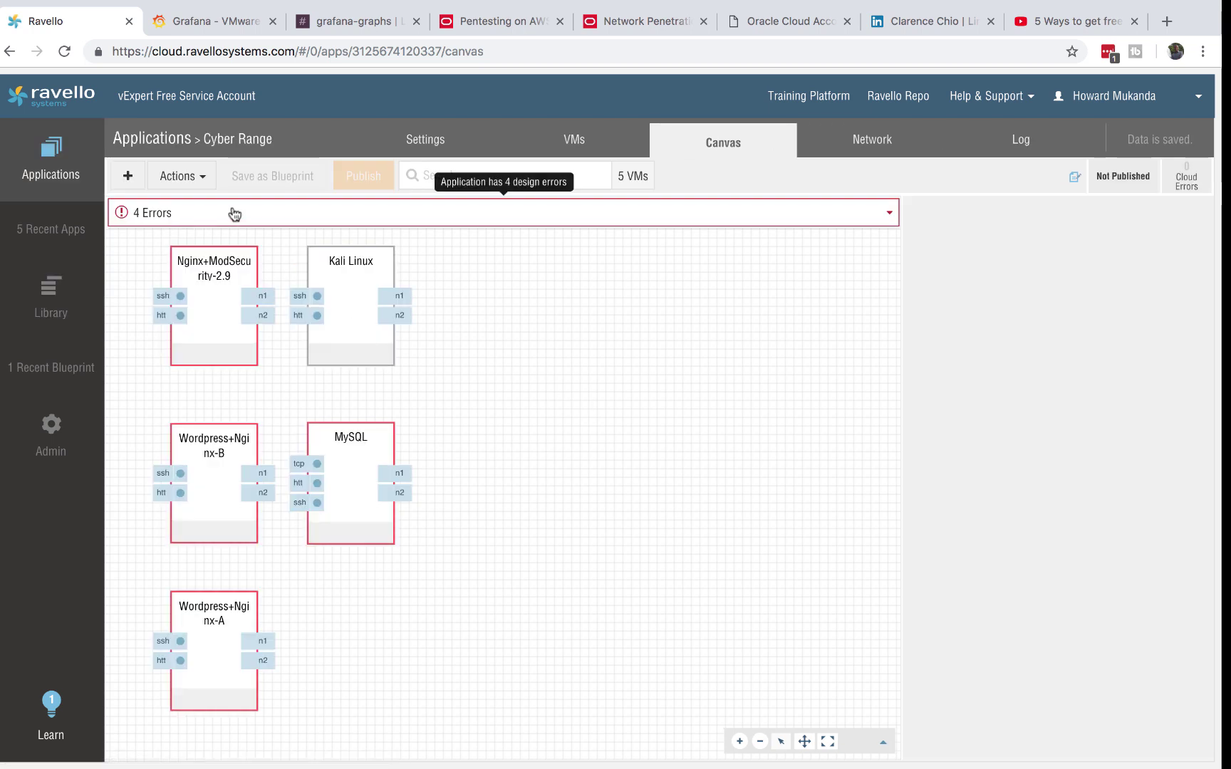
- Review the Cyber Range design errors and discard an unsaved Nginx+ModSecurity-2.9 settings edit
{"action": "left_click", "coordinate": [890, 213]}
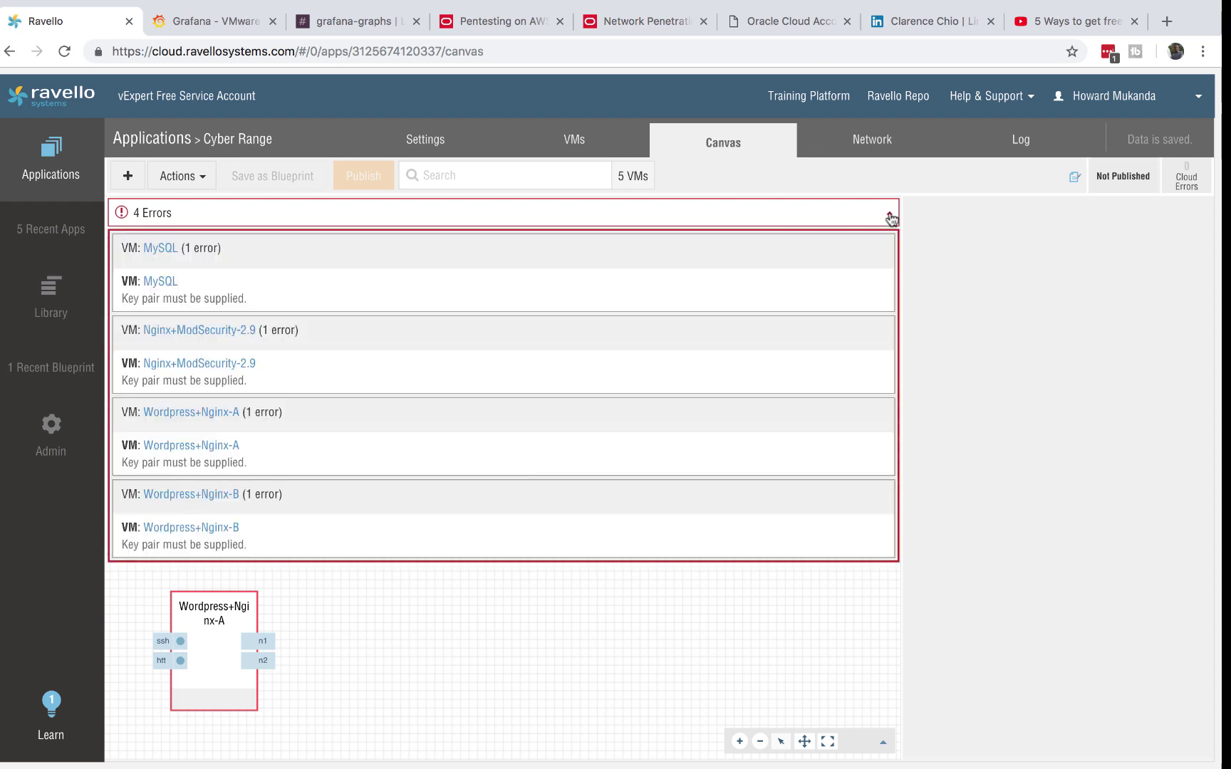
{"action": "left_click", "coordinate": [199, 330]}
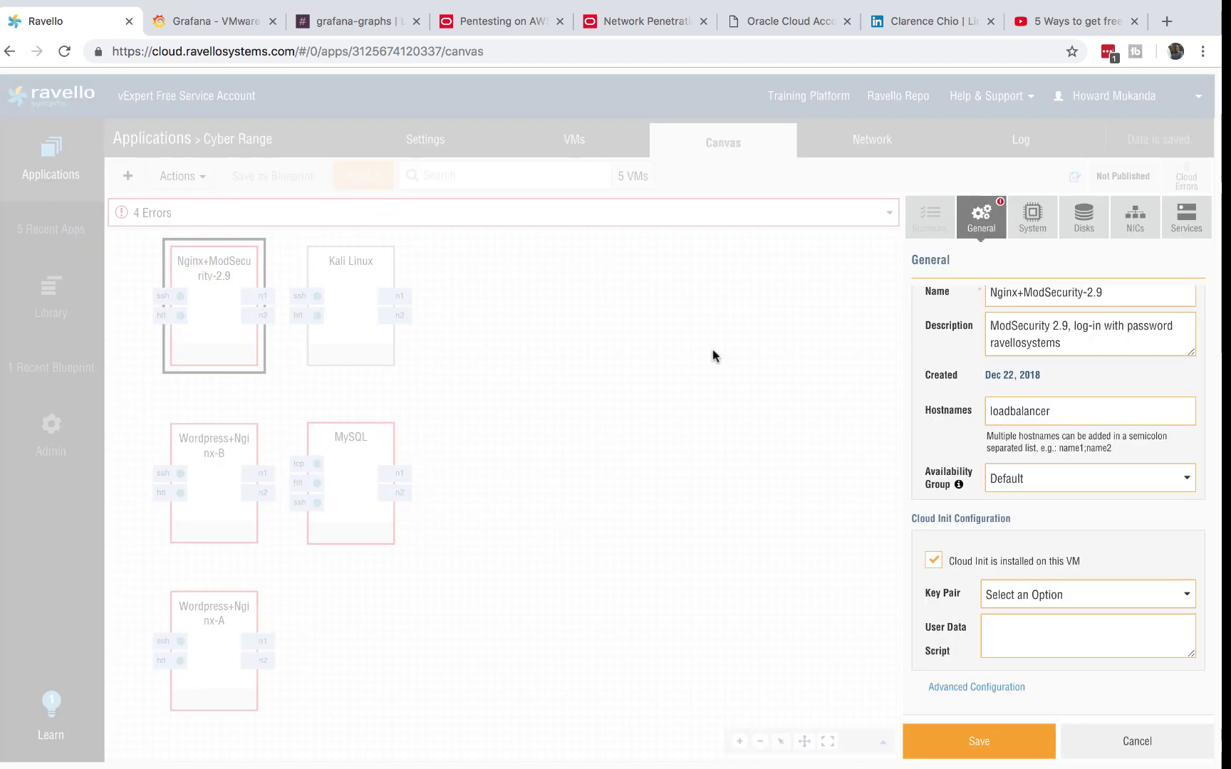
{"action": "left_click", "coordinate": [1125, 737]}
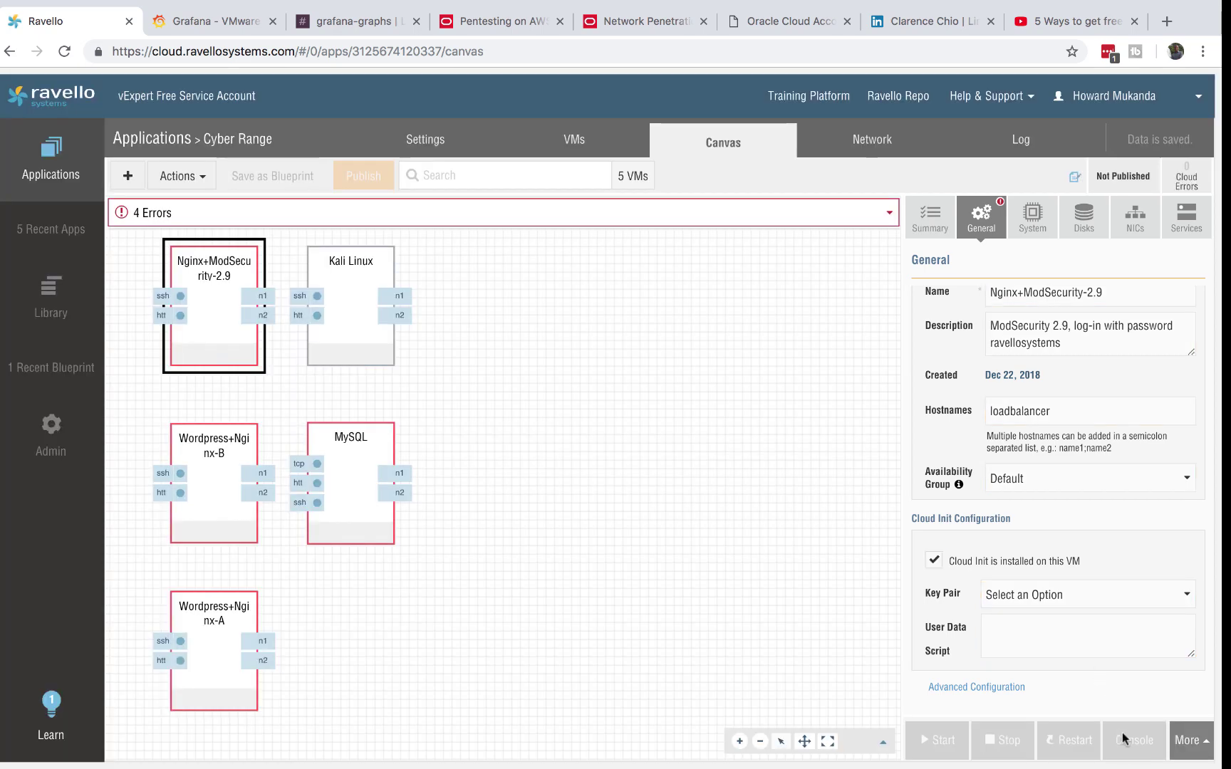
{"action": "left_click", "coordinate": [189, 213]}
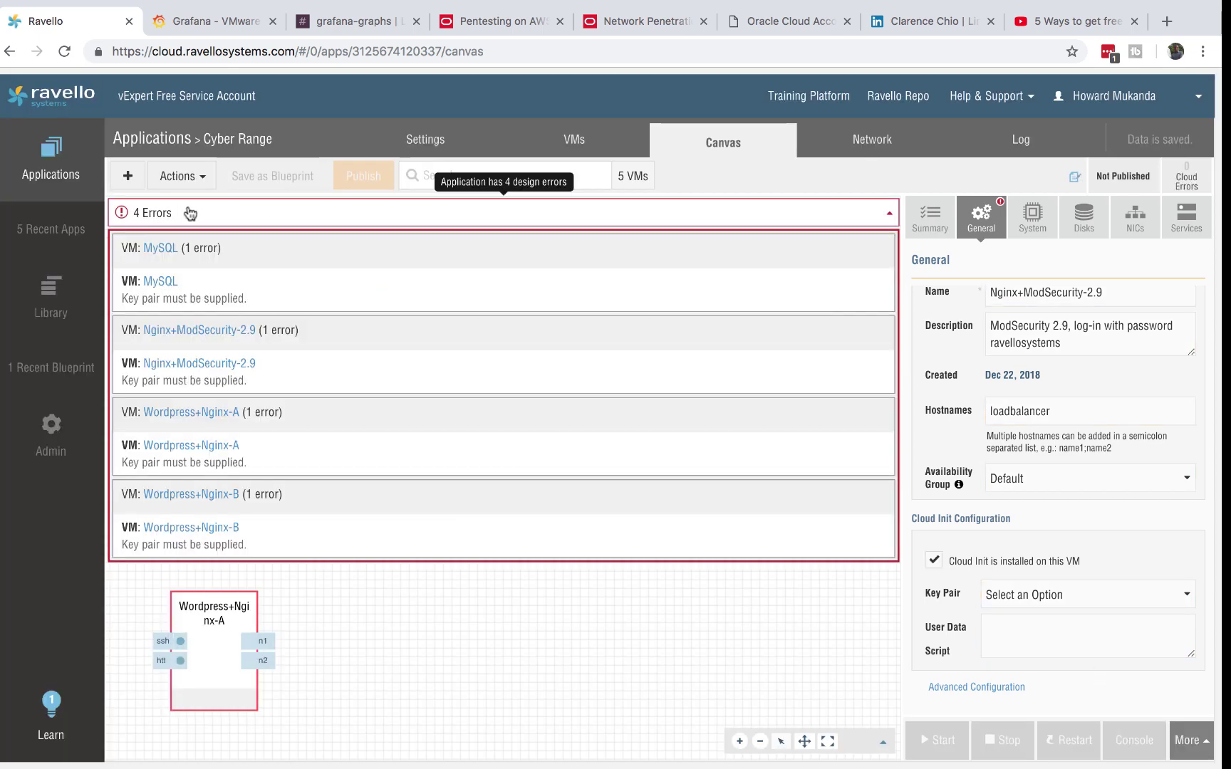
{"action": "left_click", "coordinate": [666, 680]}
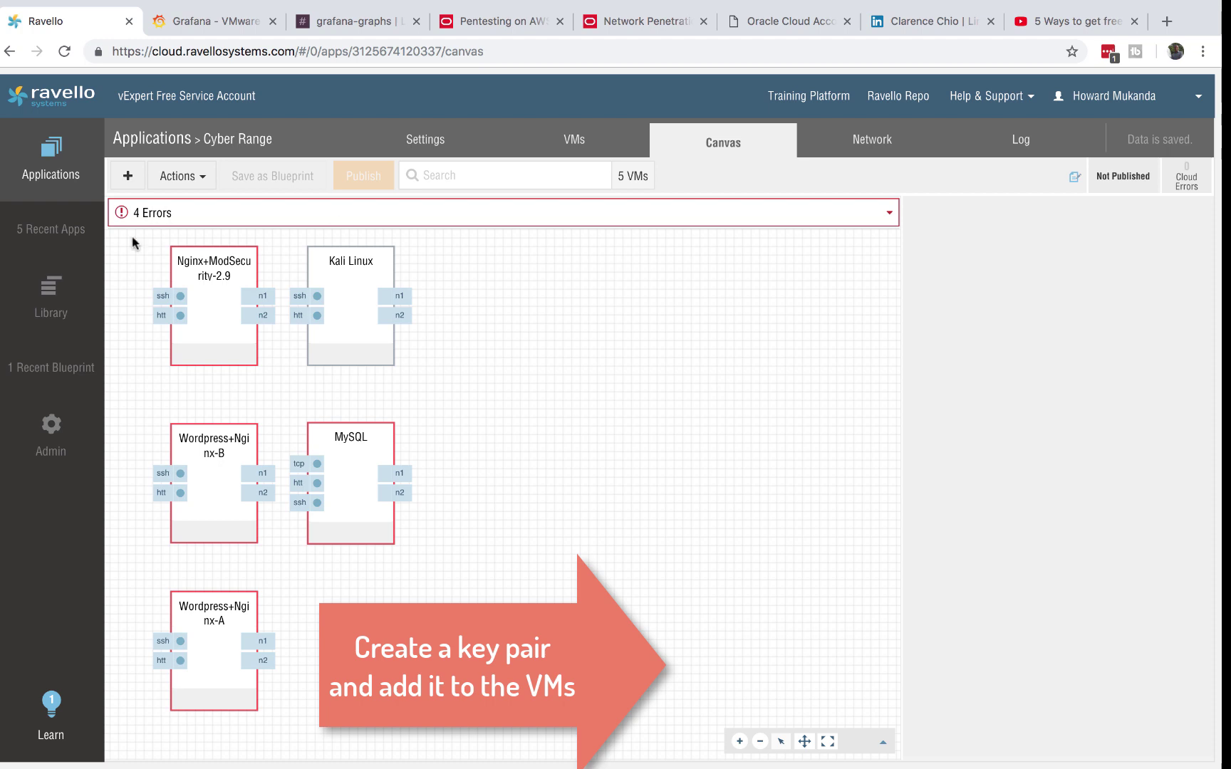
- Set the Nginx+ModSecurity-2.9 VM's Cloud Init key pair to Penlab1 and save it
{"action": "left_click", "coordinate": [197, 318]}
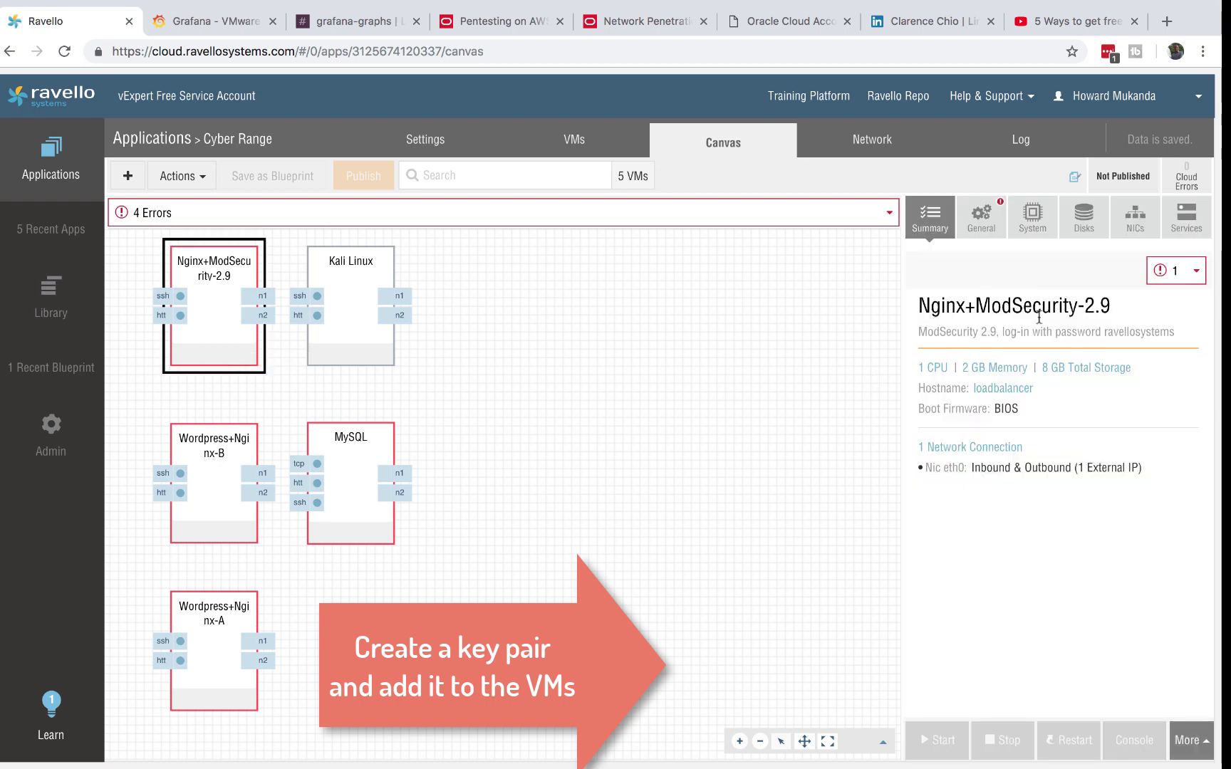
{"action": "left_click", "coordinate": [982, 219]}
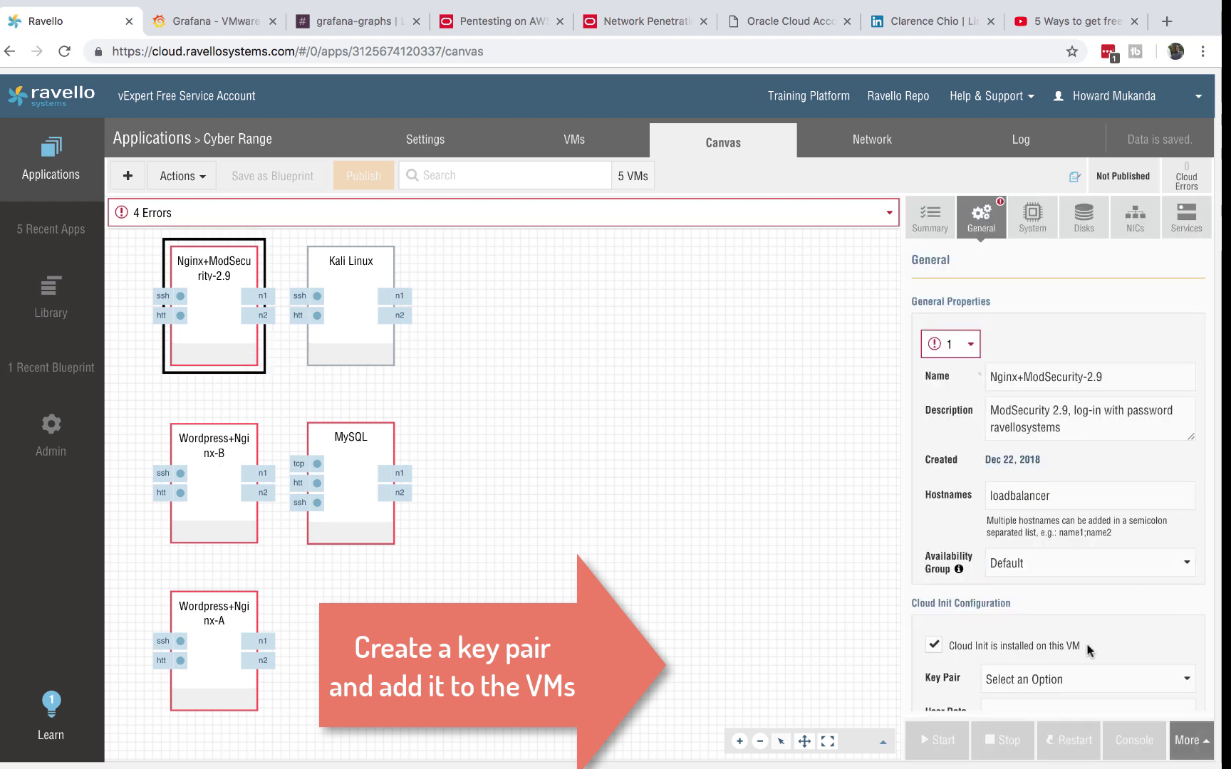
{"action": "scroll", "coordinate": [1090, 650], "scroll_direction": "down", "scroll_amount": 2}
{"action": "left_click", "coordinate": [1088, 595]}
{"action": "left_click", "coordinate": [1069, 621]}
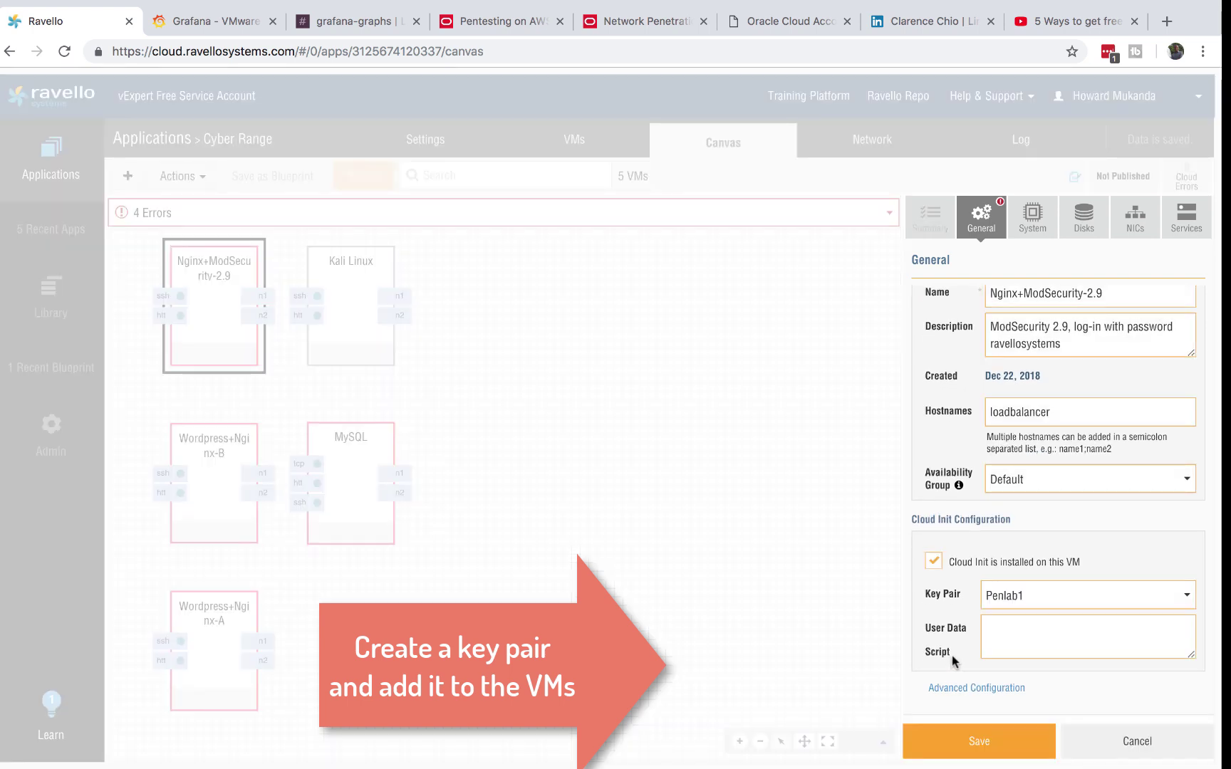
{"action": "left_click", "coordinate": [992, 752]}
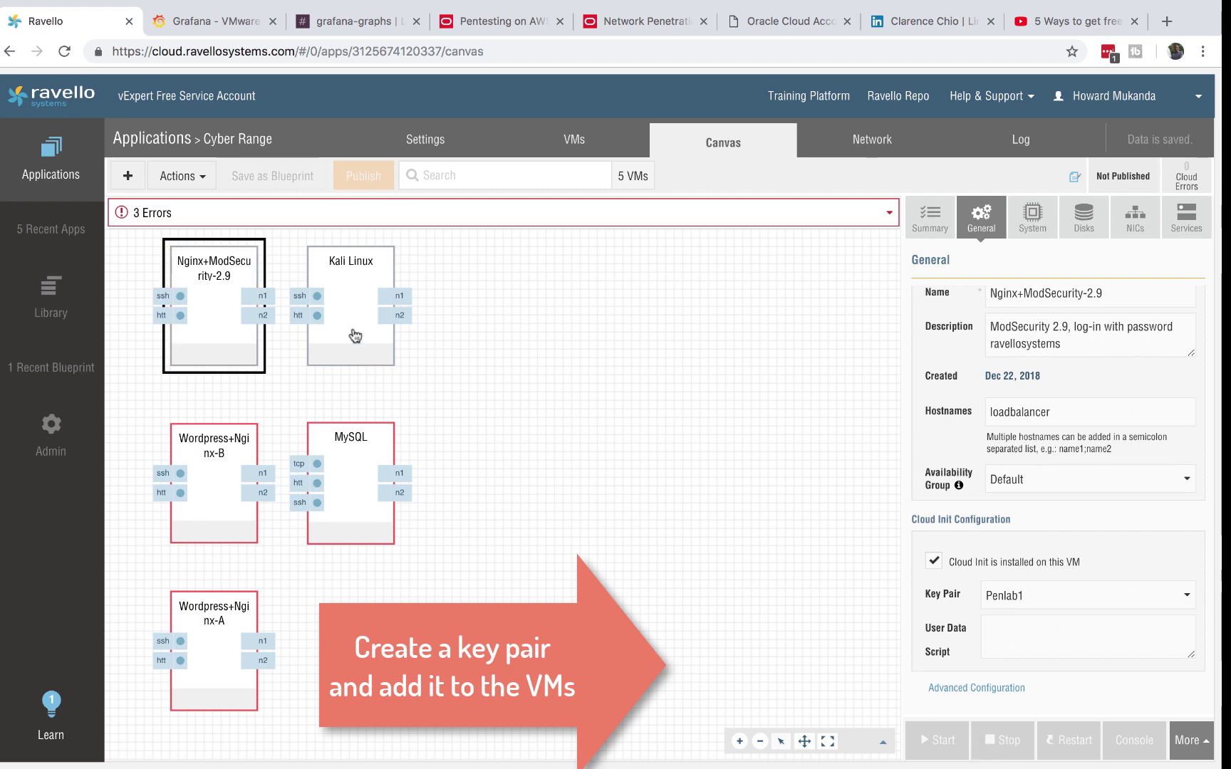
- Assign and save the Penlab1 key pair on Wordpress+Nginx-B, MySQL and Wordpress+Nginx-A
{"action": "left_click", "coordinate": [361, 479]}
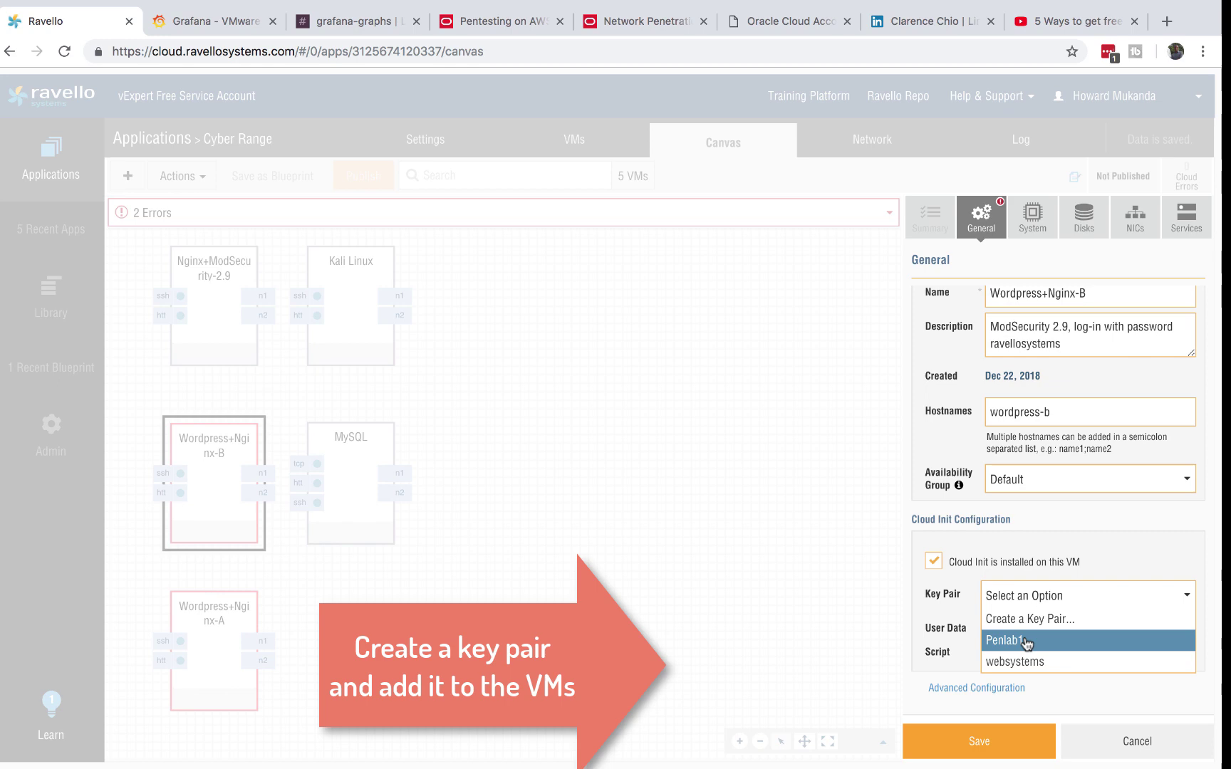
{"action": "left_click", "coordinate": [1024, 641]}
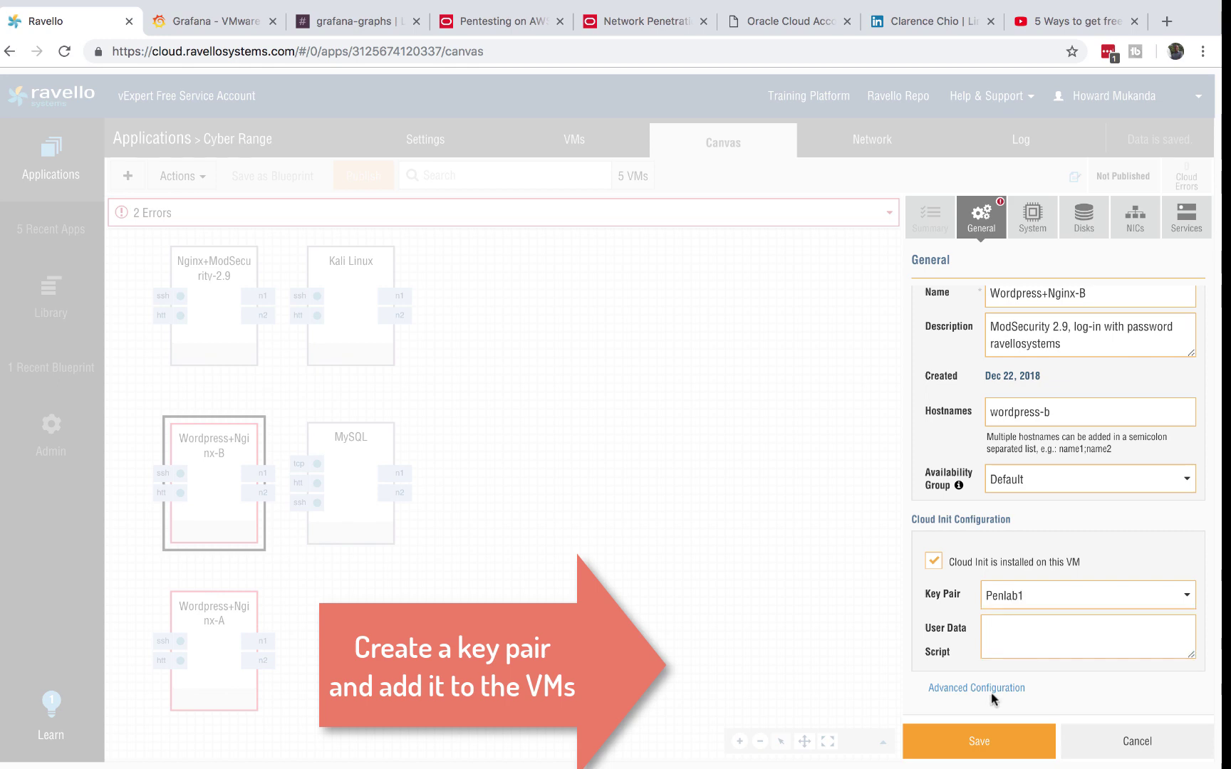
{"action": "left_click", "coordinate": [952, 748]}
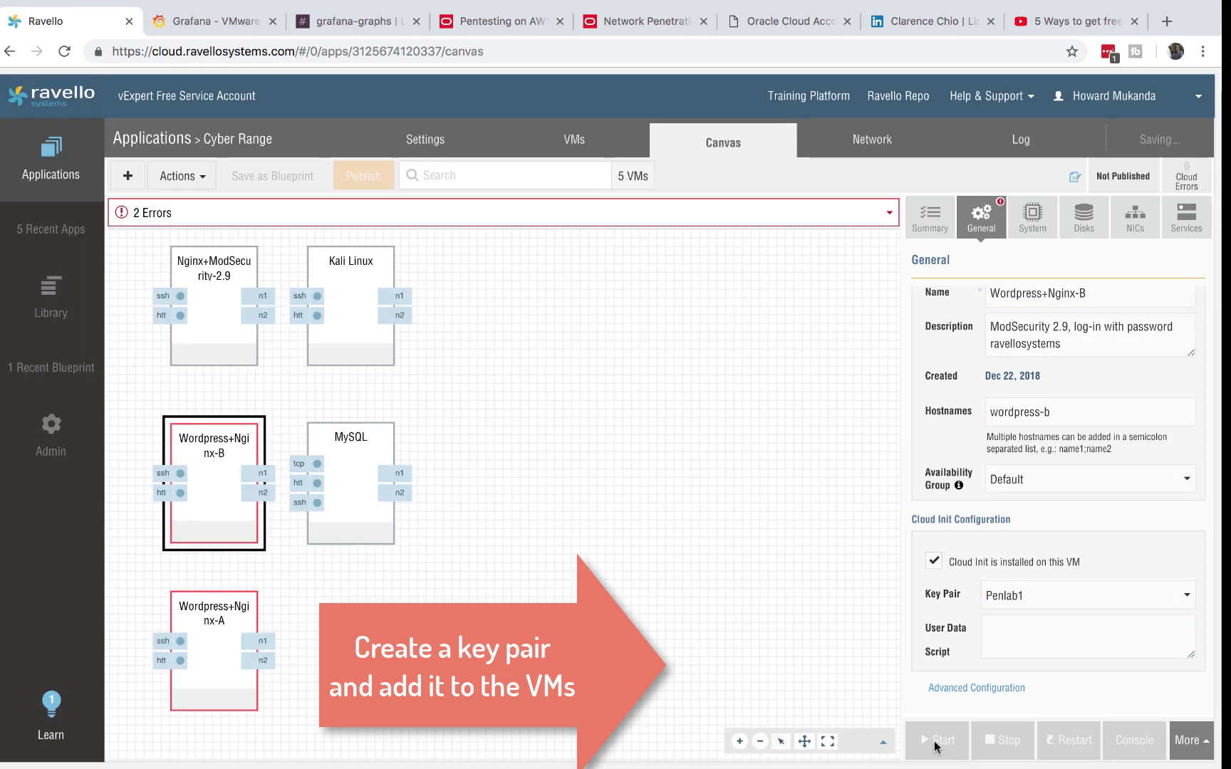
{"action": "left_click", "coordinate": [358, 511]}
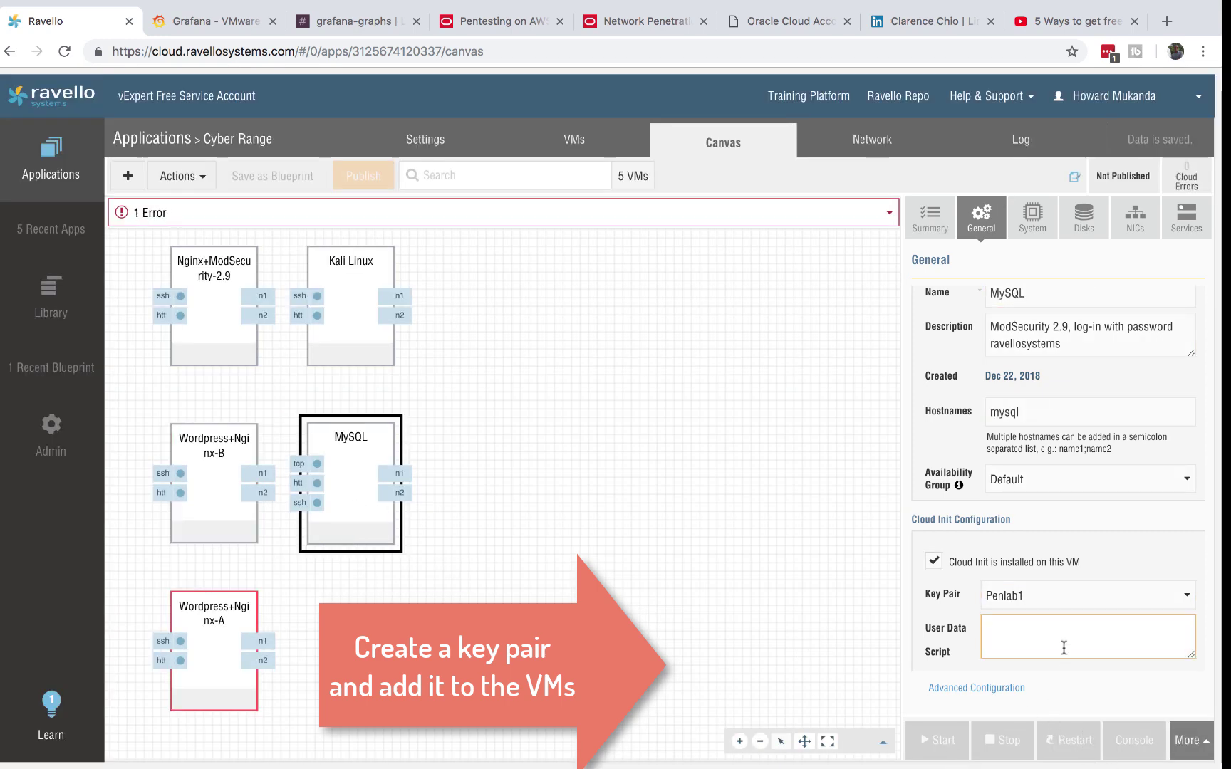
{"action": "left_click", "coordinate": [218, 650]}
{"action": "left_click", "coordinate": [1151, 602]}
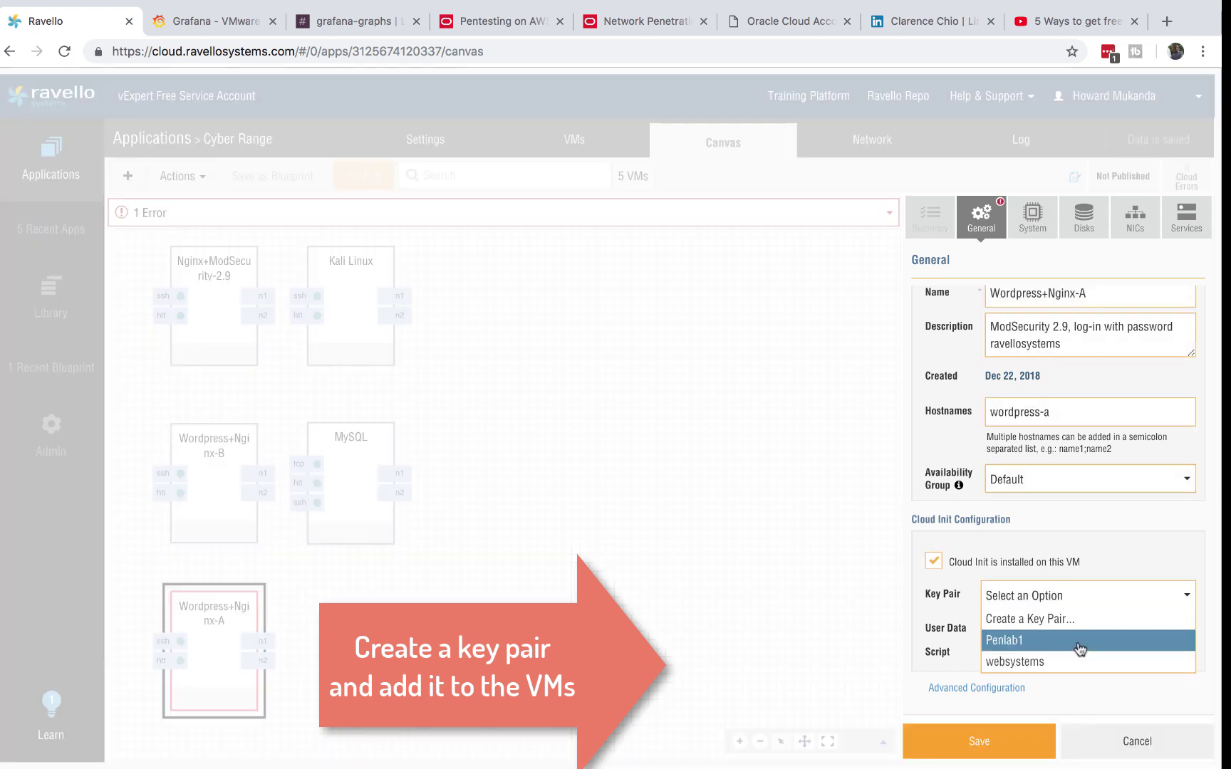
{"action": "left_click", "coordinate": [1043, 641]}
{"action": "left_click", "coordinate": [944, 746]}
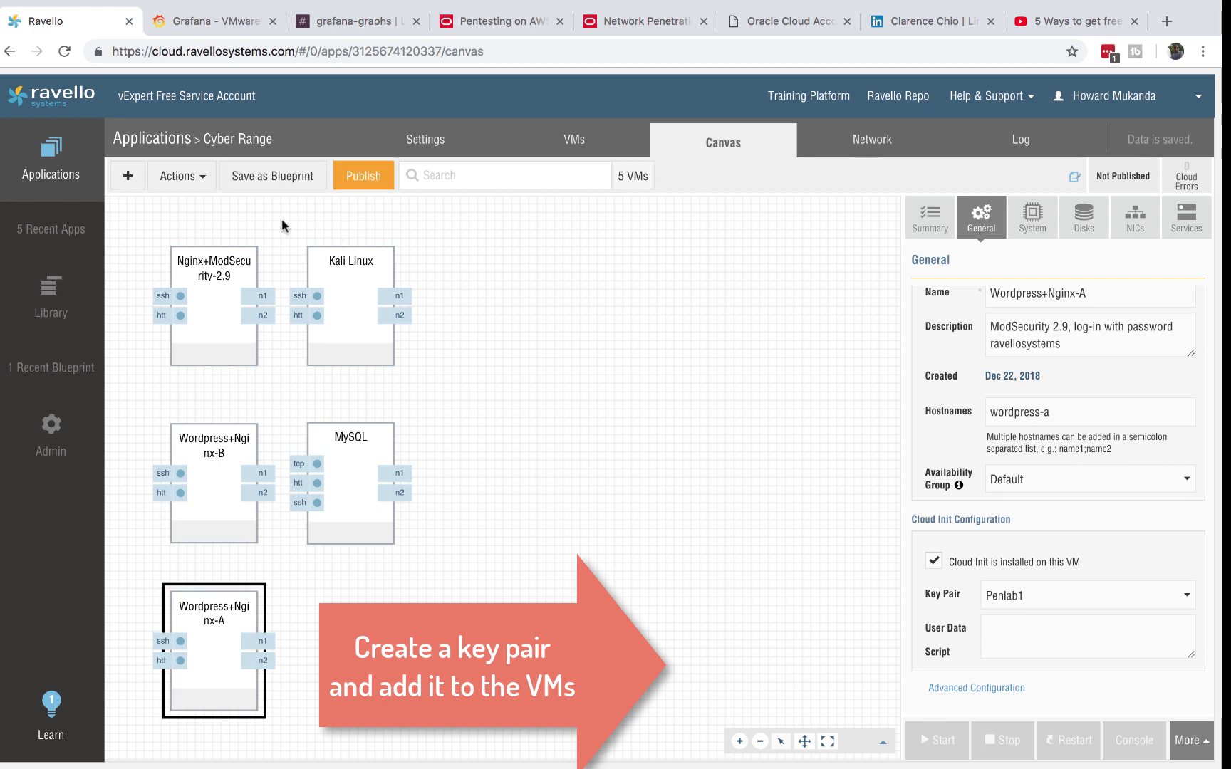
- Set Cyber Range's publish schedule to stop automatically after 03 hours
{"action": "left_click", "coordinate": [362, 176]}
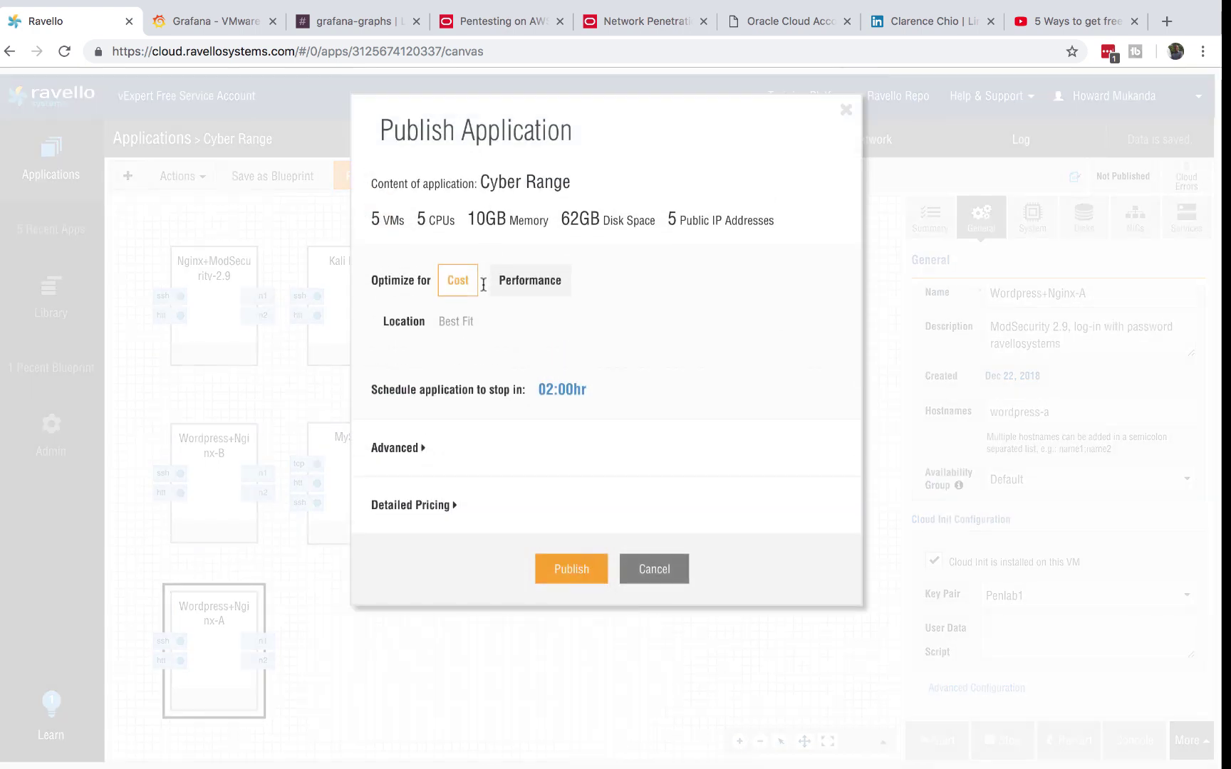
{"action": "left_click", "coordinate": [571, 391]}
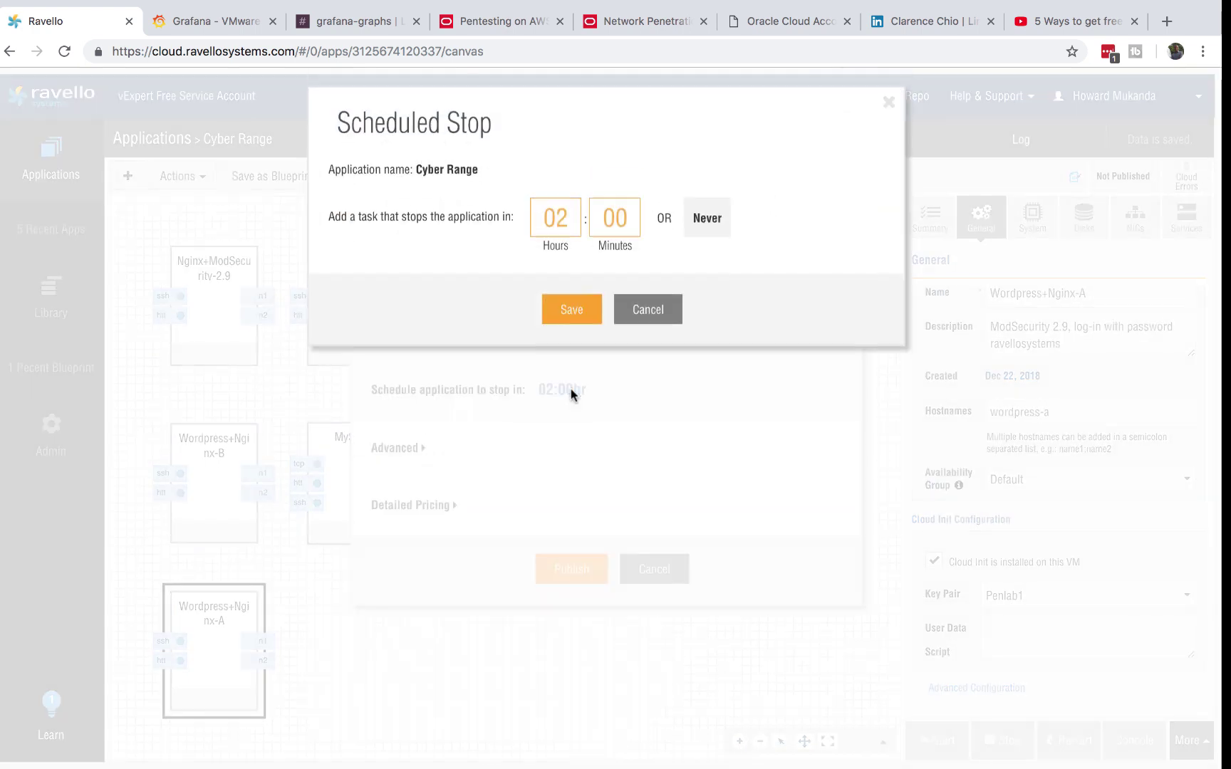
{"action": "left_click", "coordinate": [638, 324]}
{"action": "left_click", "coordinate": [555, 390]}
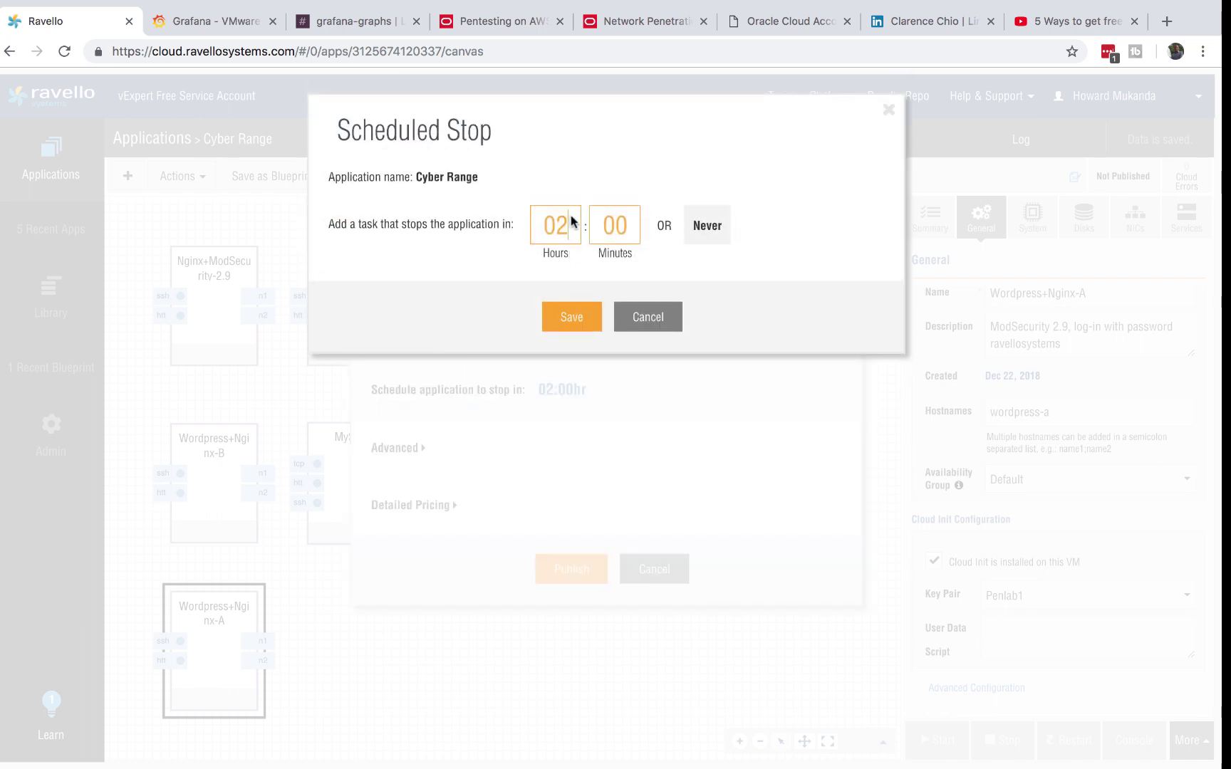
{"action": "key", "text": "BackSpace"}
{"action": "type", "text": "03"}
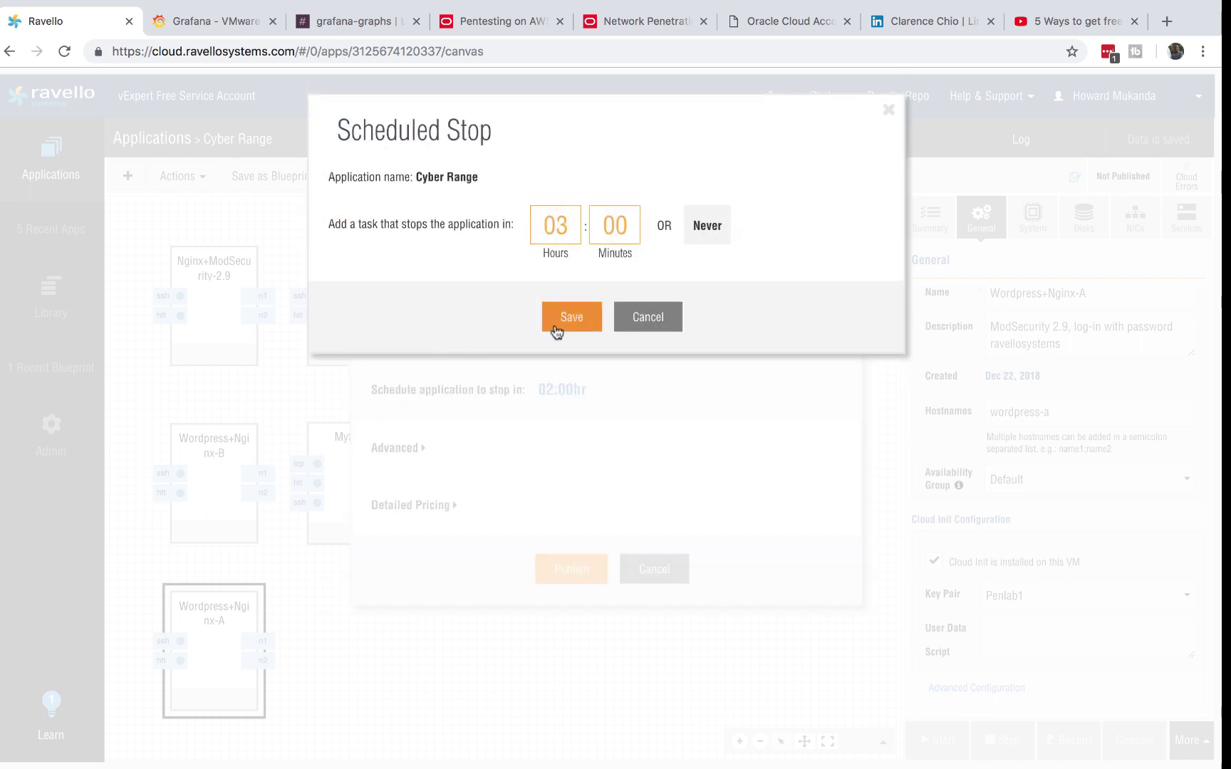
{"action": "left_click", "coordinate": [567, 321]}
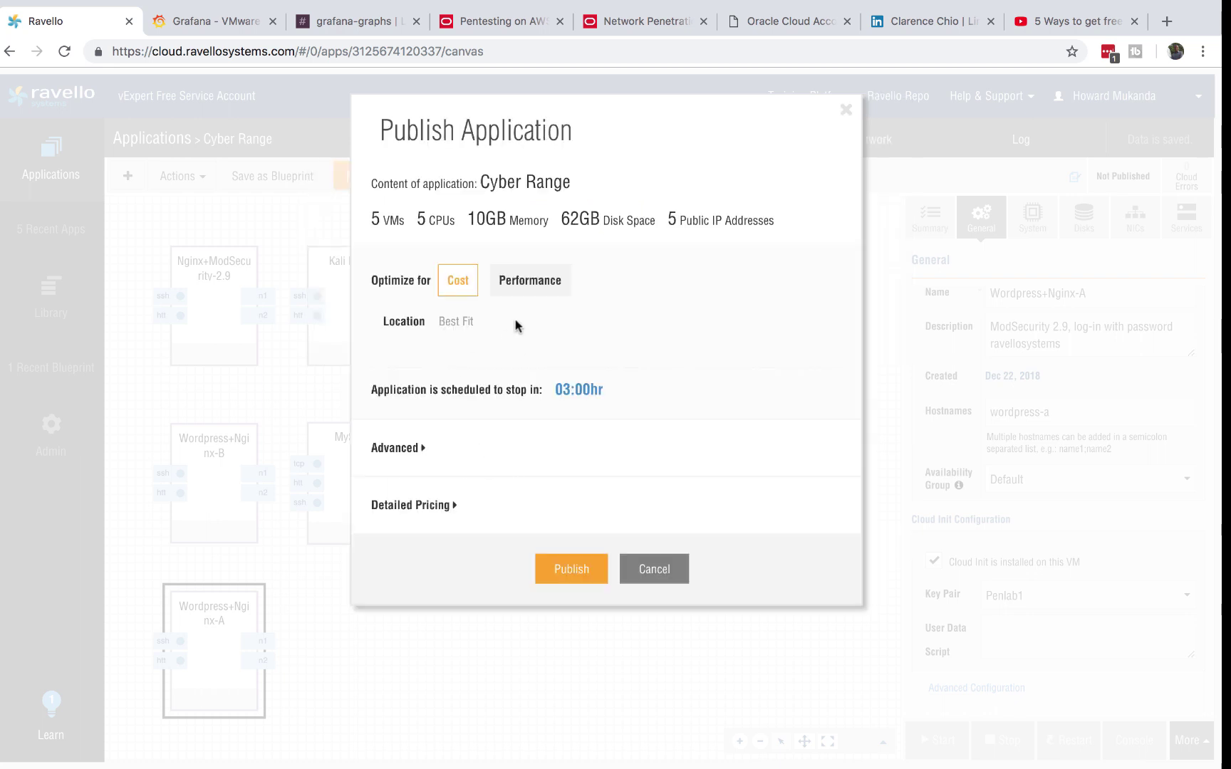
- Check the Advanced options and Detailed Pricing breakdown, then publish Cyber Range
{"action": "left_click", "coordinate": [417, 449]}
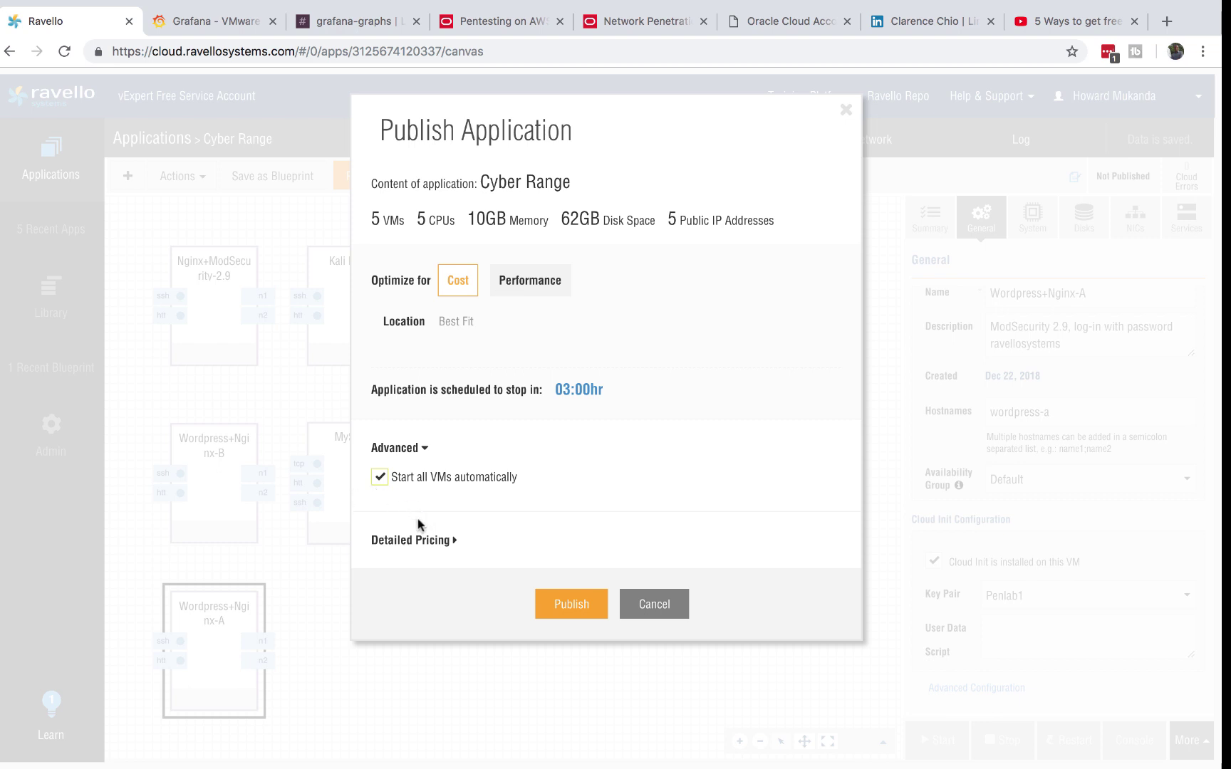
{"action": "left_click", "coordinate": [428, 541]}
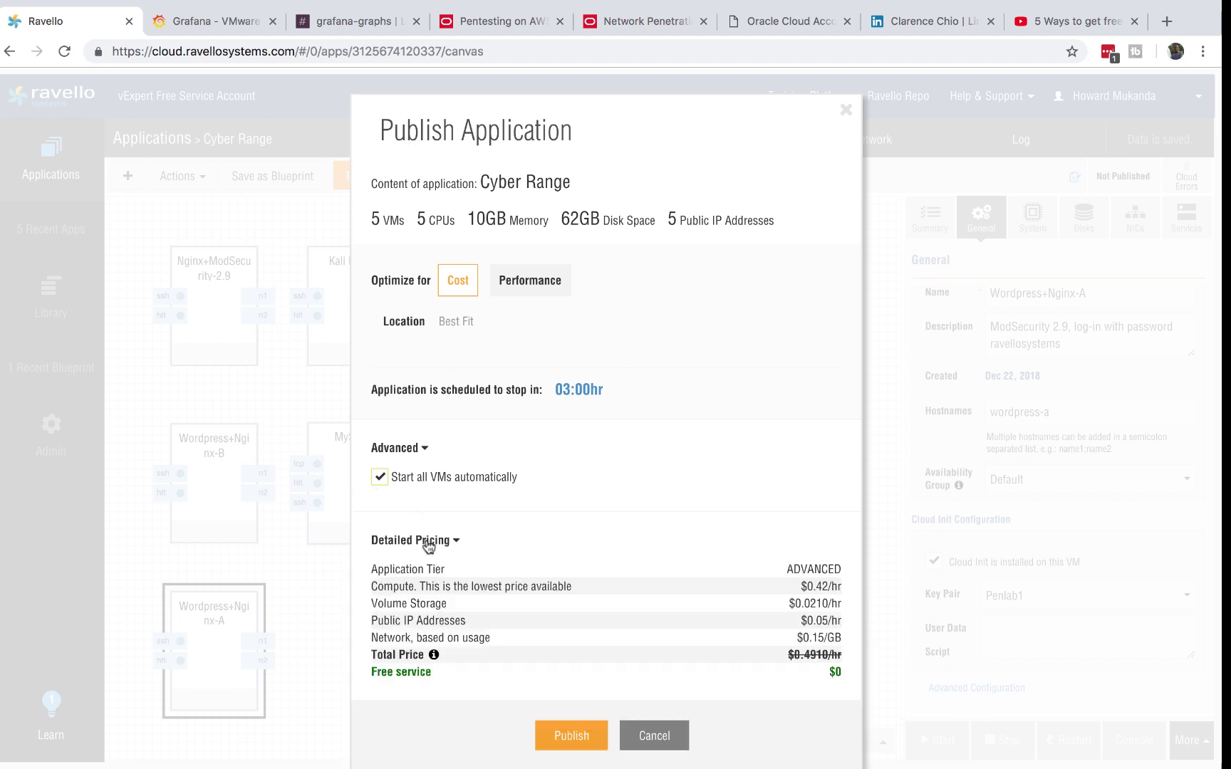
{"action": "scroll", "coordinate": [542, 510], "scroll_direction": "down", "scroll_amount": 2}
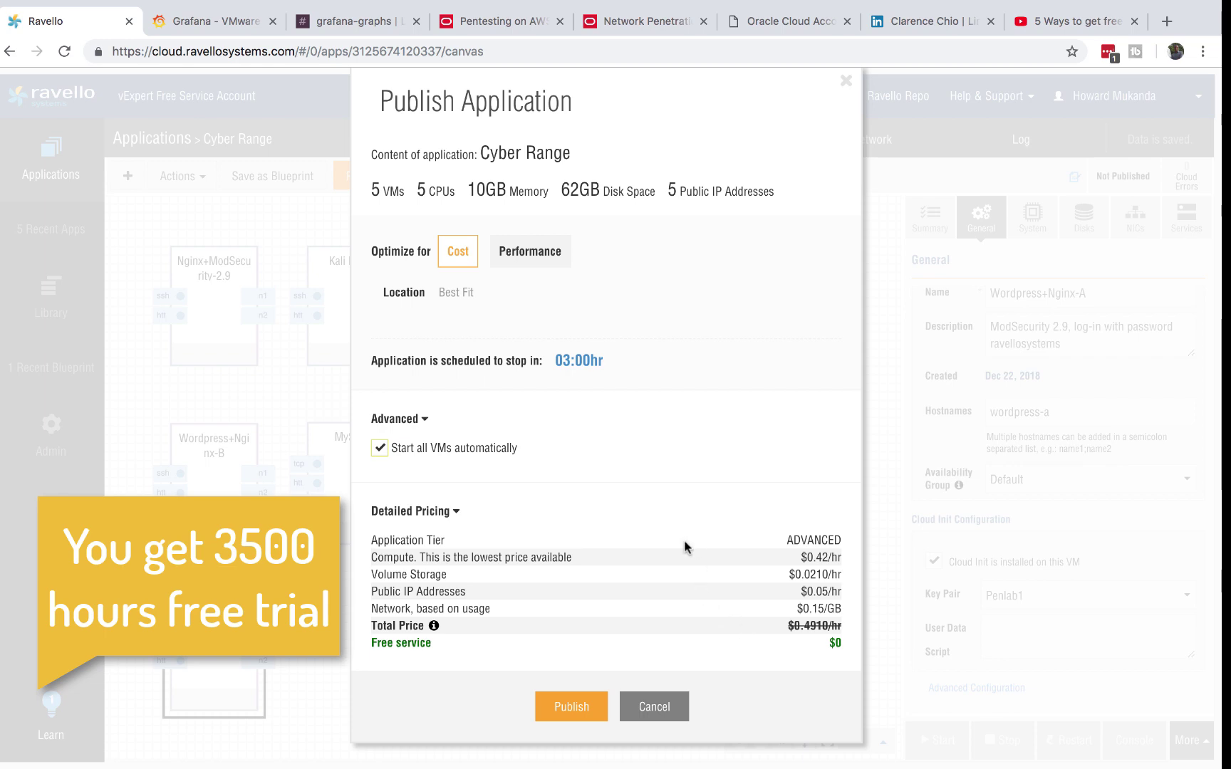
{"action": "left_click", "coordinate": [560, 706]}
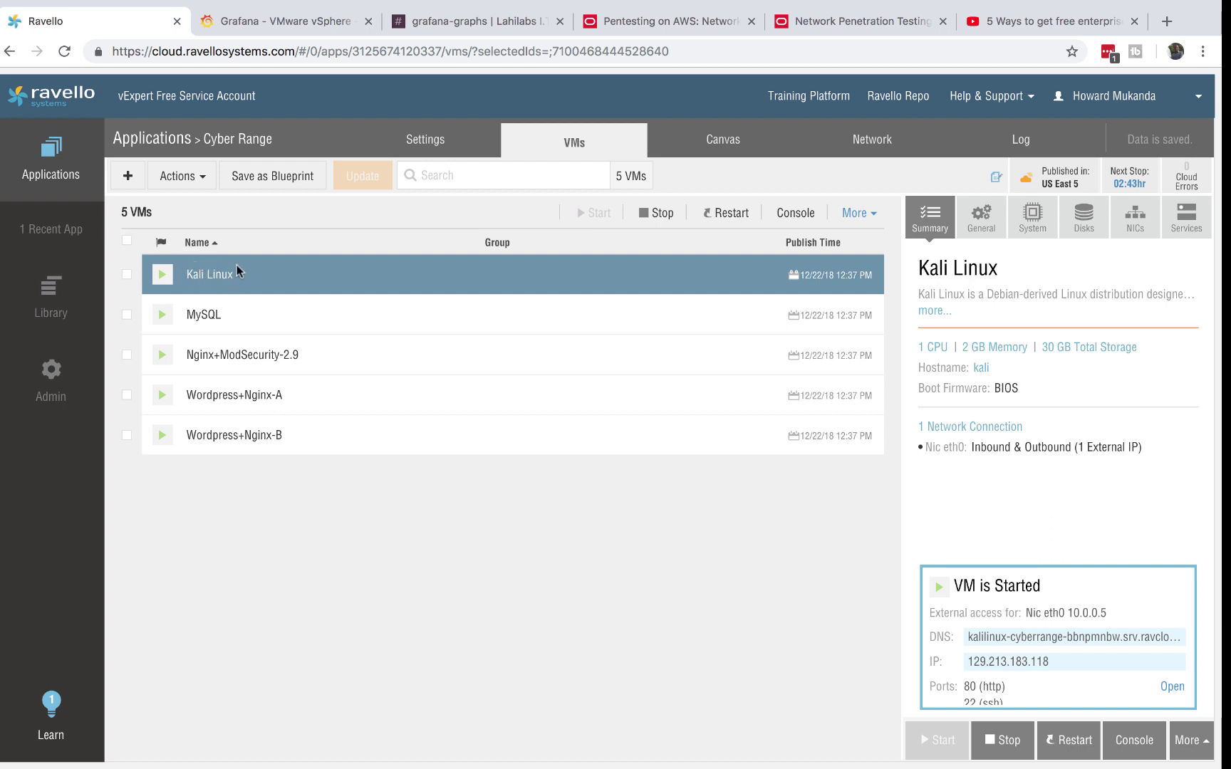
- Open the Kali Linux VM's console, showing its lock screen in a new tab
{"action": "left_click", "coordinate": [1137, 741]}
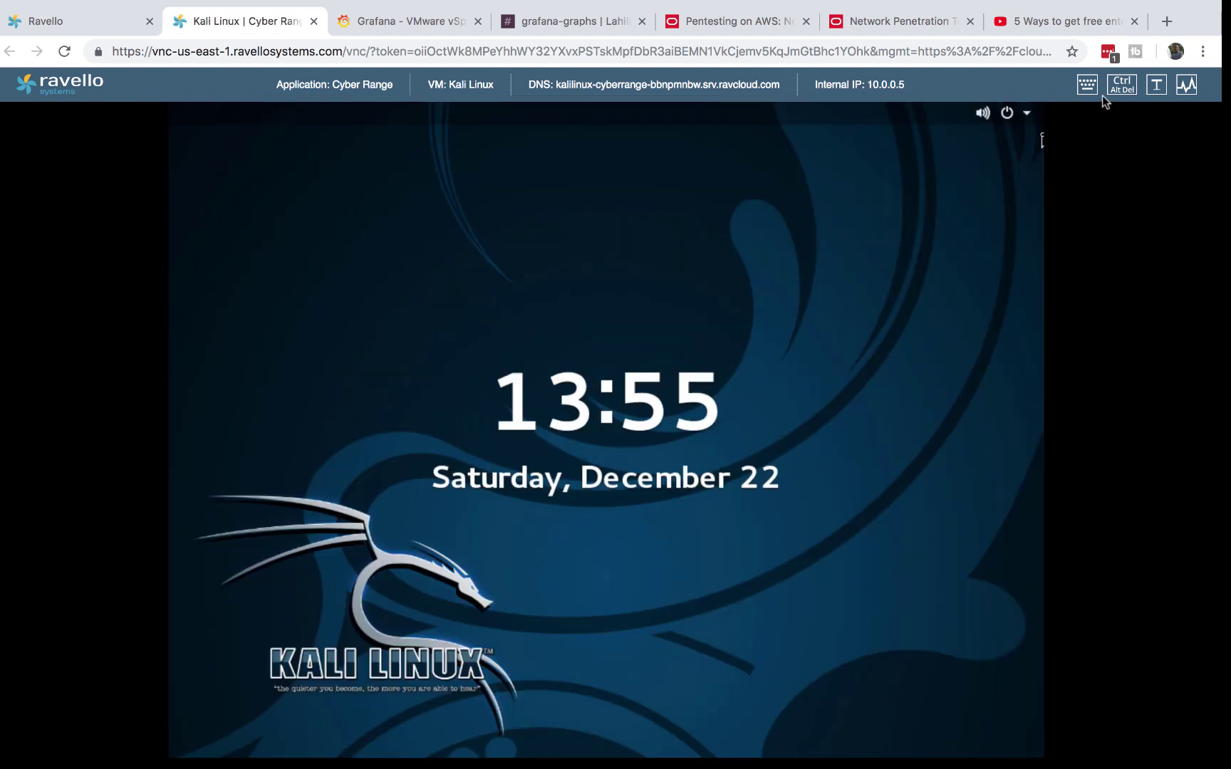
- Sign in to the Kali VM console as root with the account password
{"action": "left_click", "coordinate": [1121, 85]}
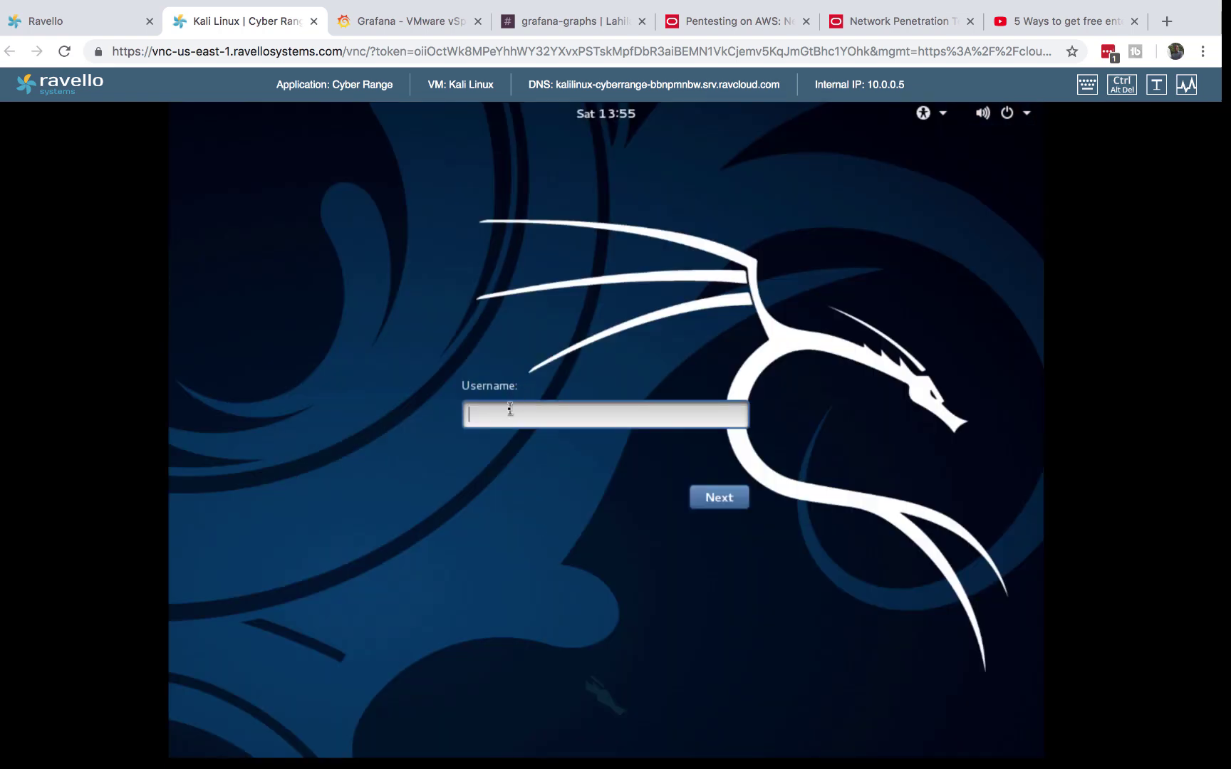
{"action": "type", "text": "root"}
{"action": "key", "text": "Return"}
{"action": "type", "text": "to"}
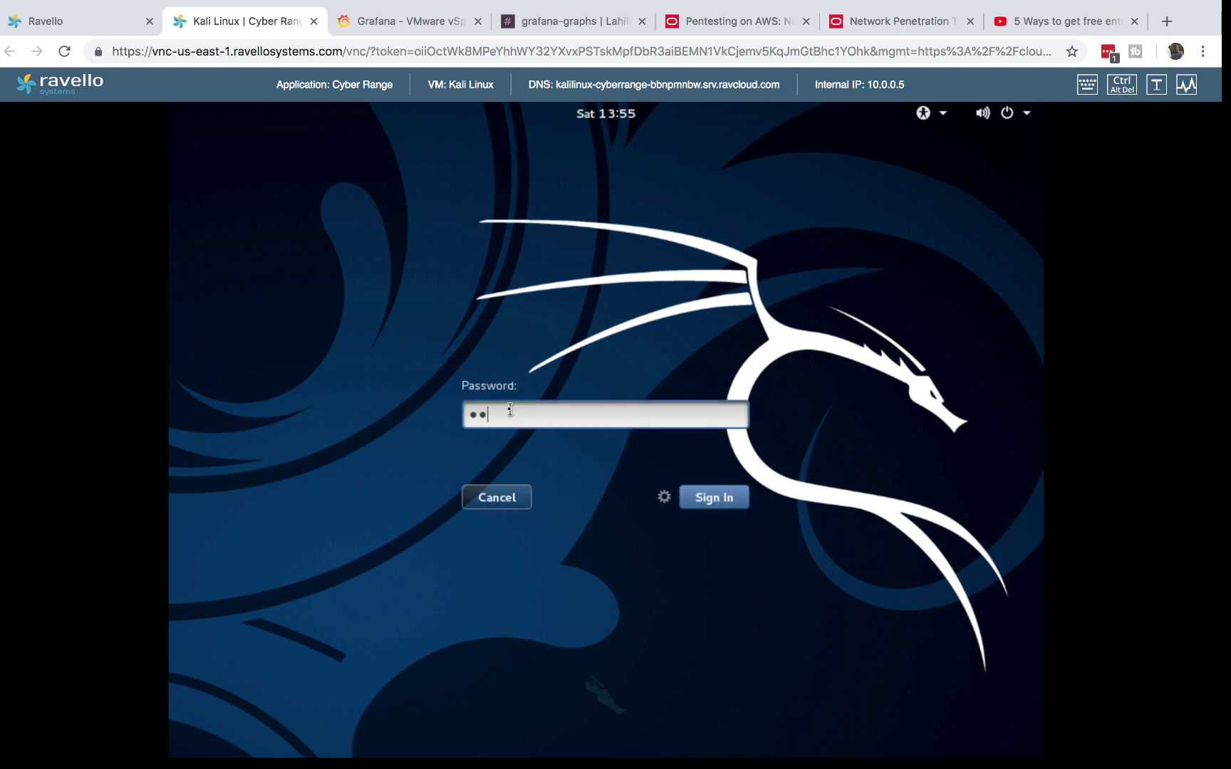
{"action": "type", "text": "or**********"}
{"action": "key", "text": "Return"}
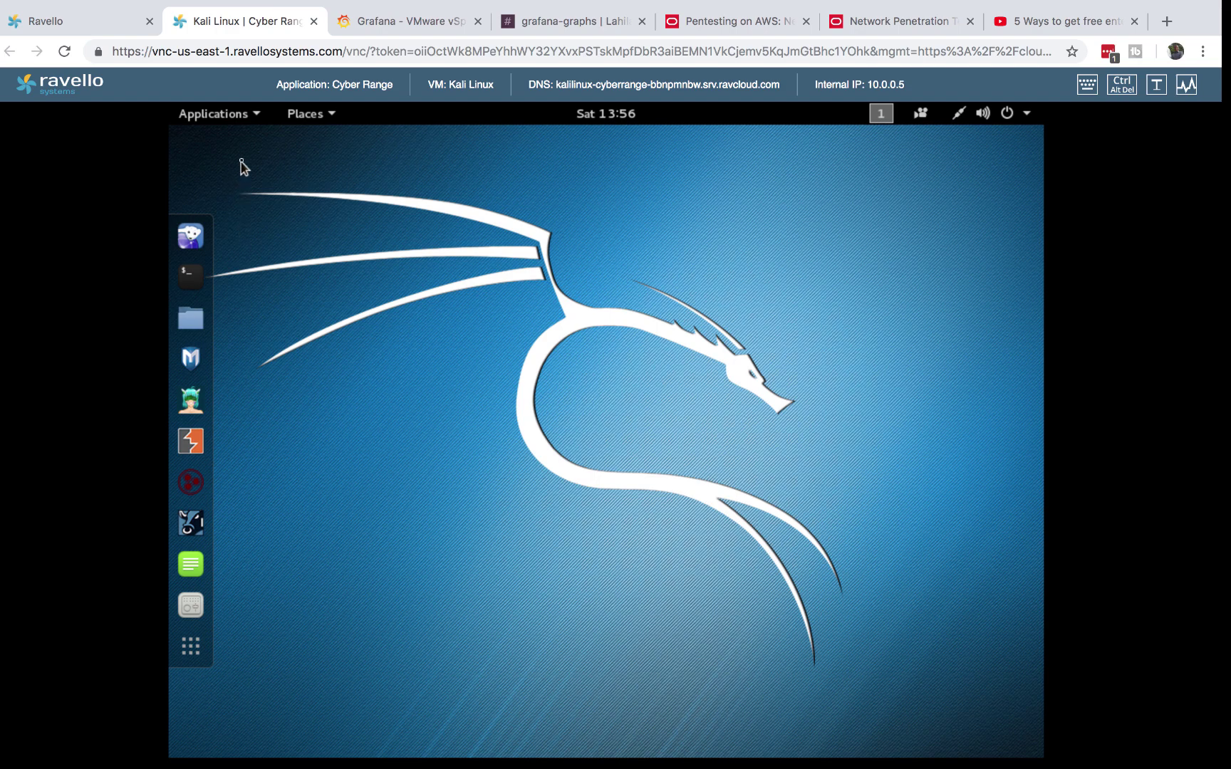
- Launch Zenmap from the Kali applications menu
{"action": "left_click", "coordinate": [256, 119]}
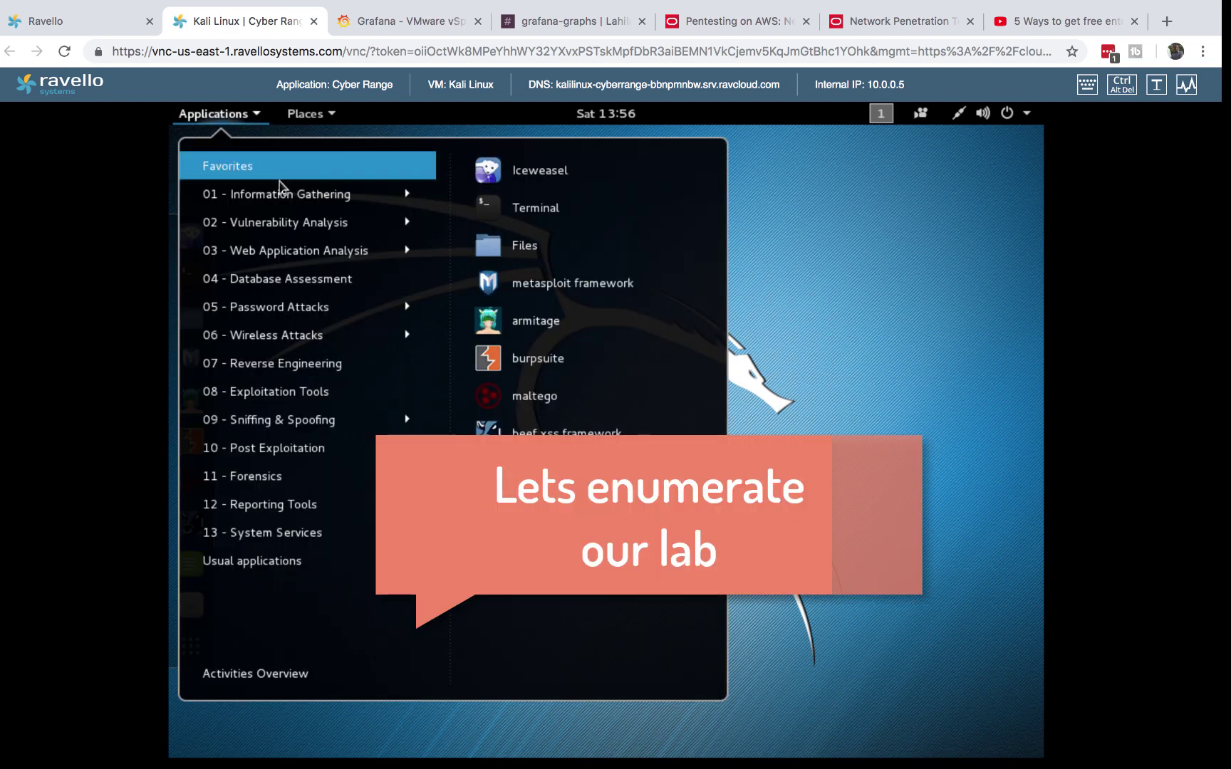
{"action": "mouse_move", "coordinate": [300, 196]}
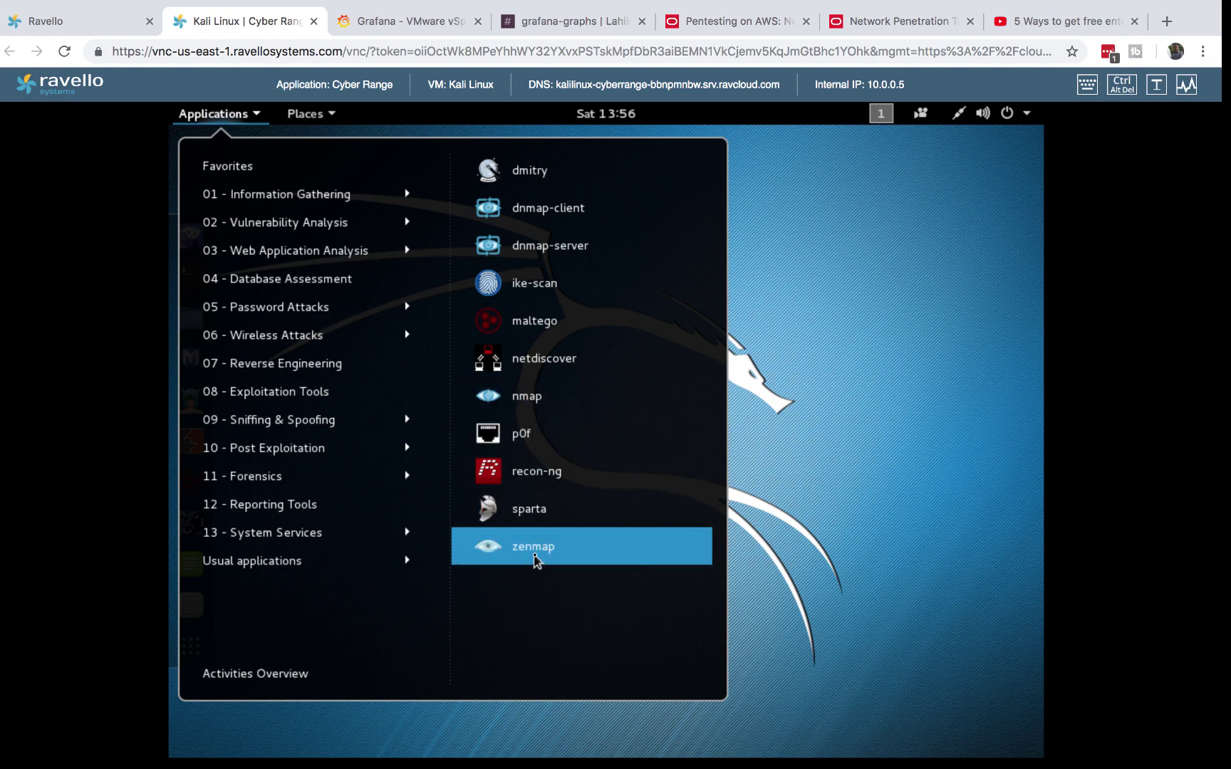
{"action": "left_click", "coordinate": [536, 562]}
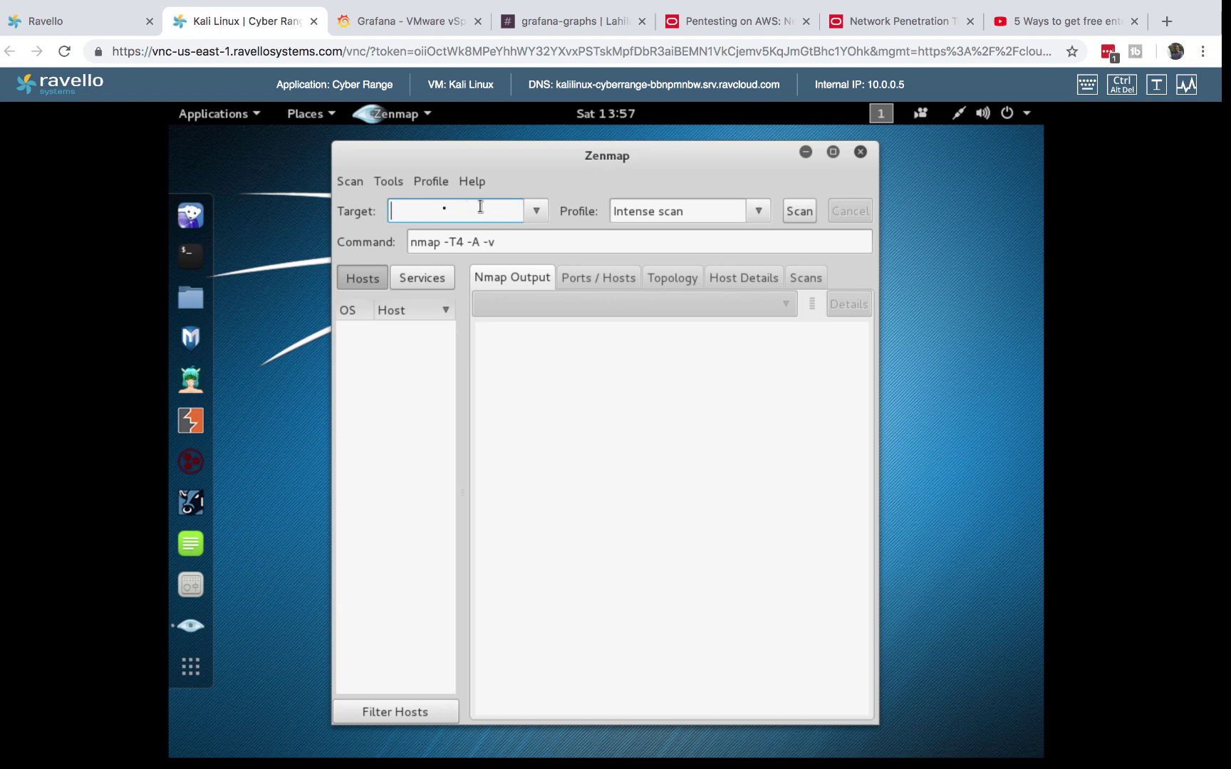
- Run ifconfig in a terminal to confirm eth0 is 10.0.0.5, then minimize it
{"action": "left_click", "coordinate": [191, 255]}
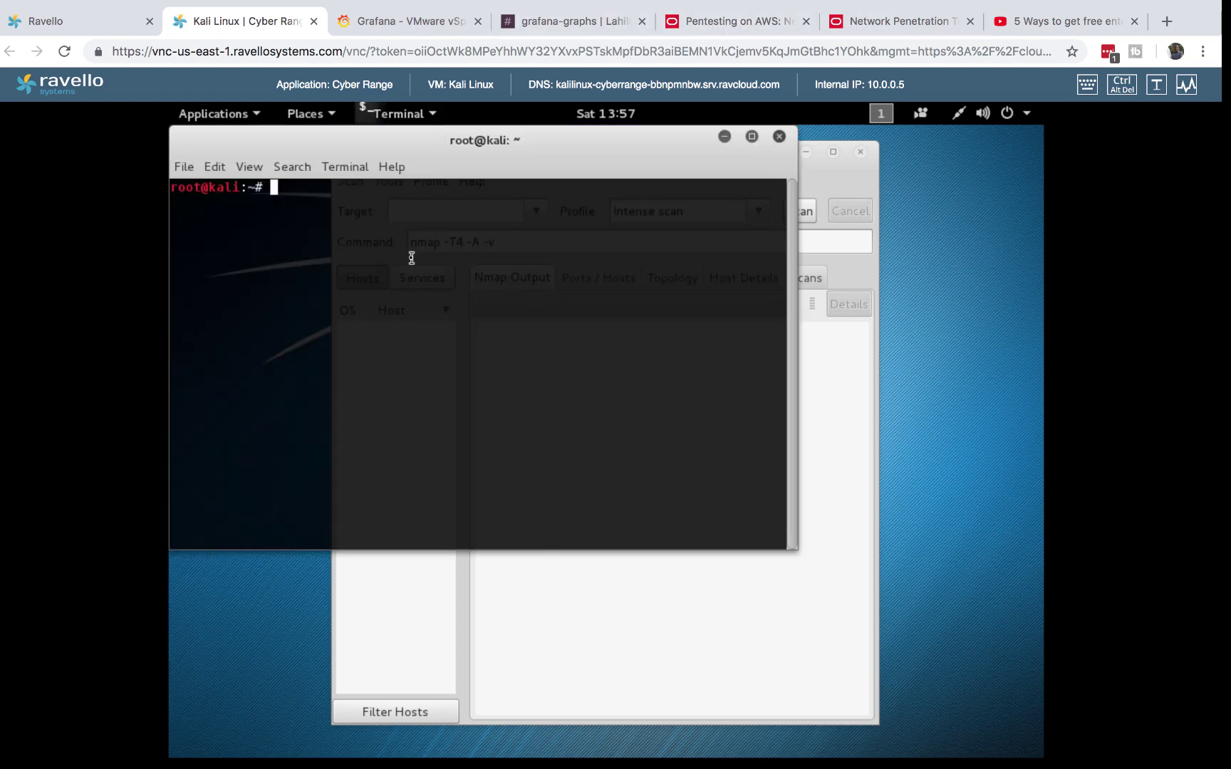
{"action": "type", "text": "ifconfig"}
{"action": "key", "text": "Return"}
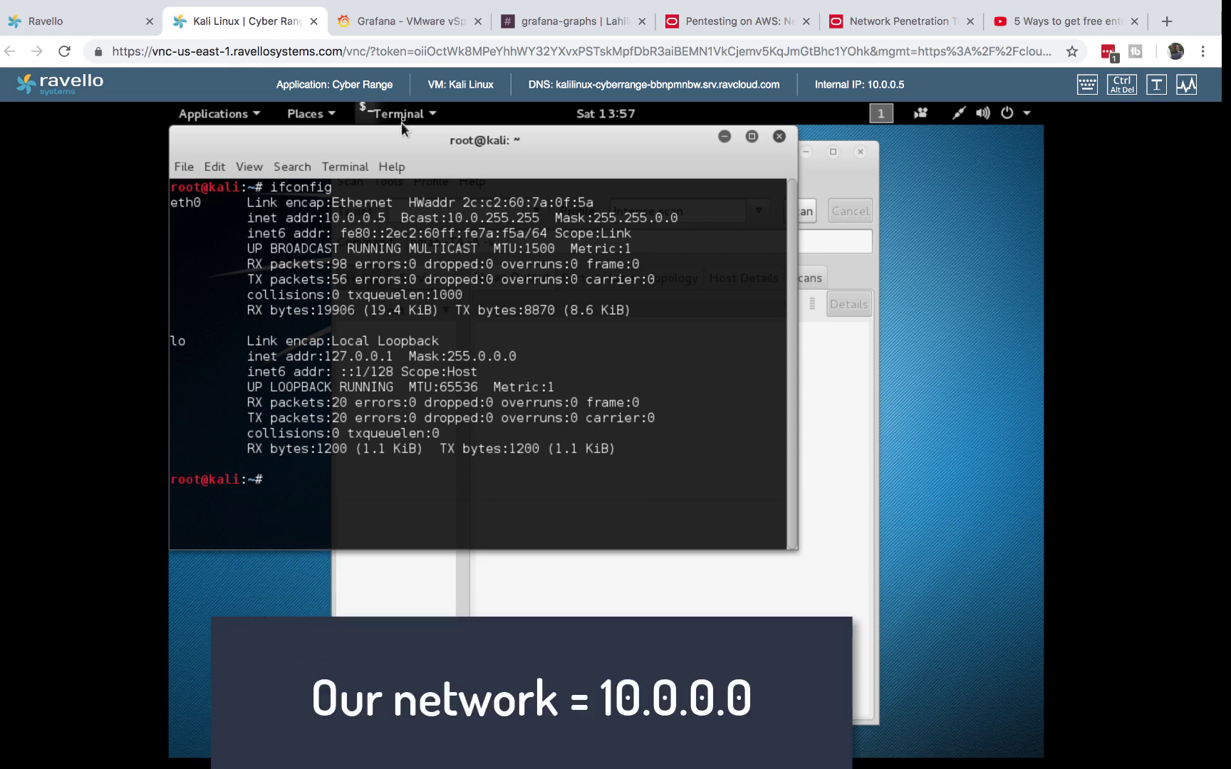
{"action": "left_click", "coordinate": [724, 136]}
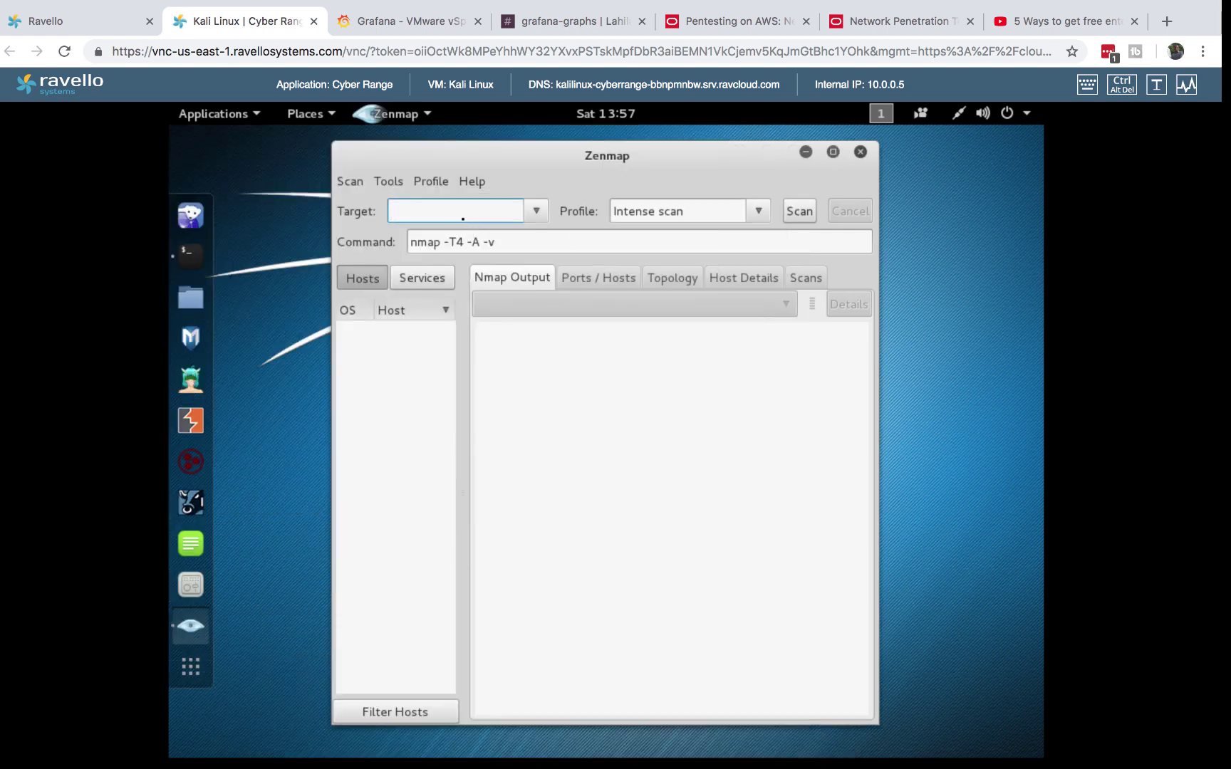
- Run a Zenmap Intense scan against target 10.0.0.*
{"action": "type", "text": "10.0"}
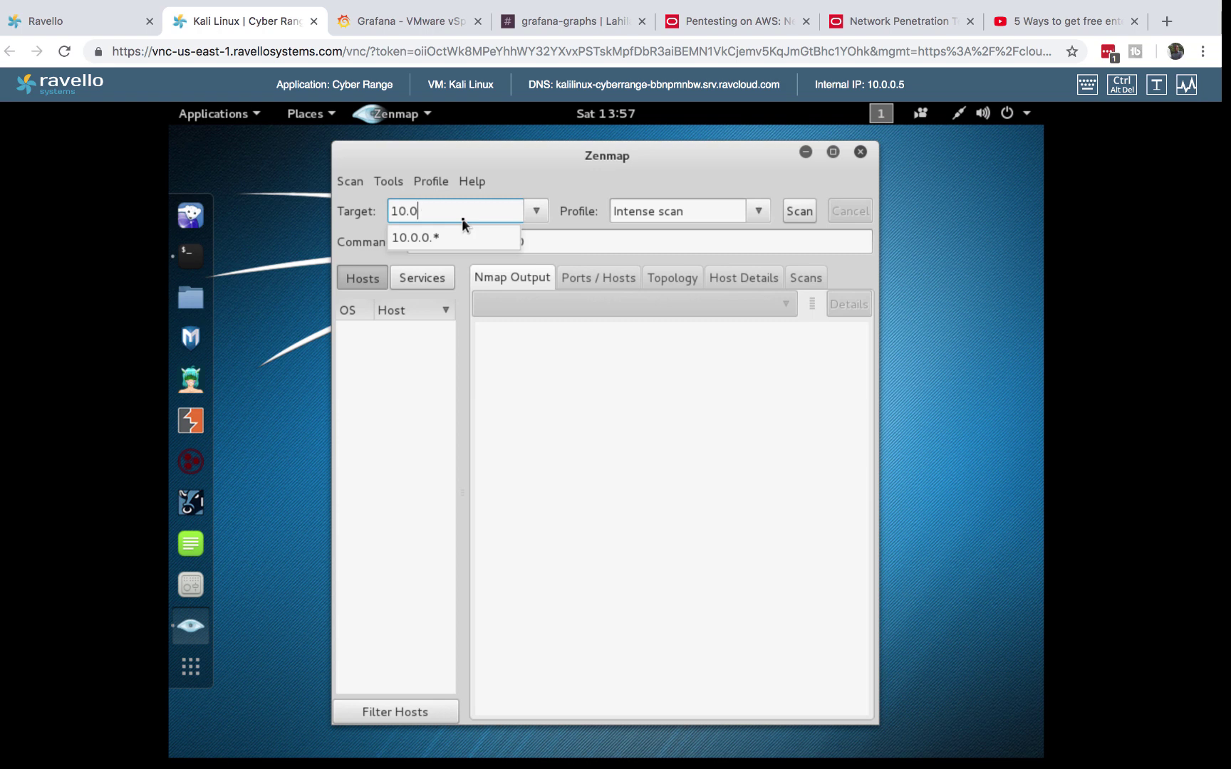
{"action": "left_click", "coordinate": [433, 237]}
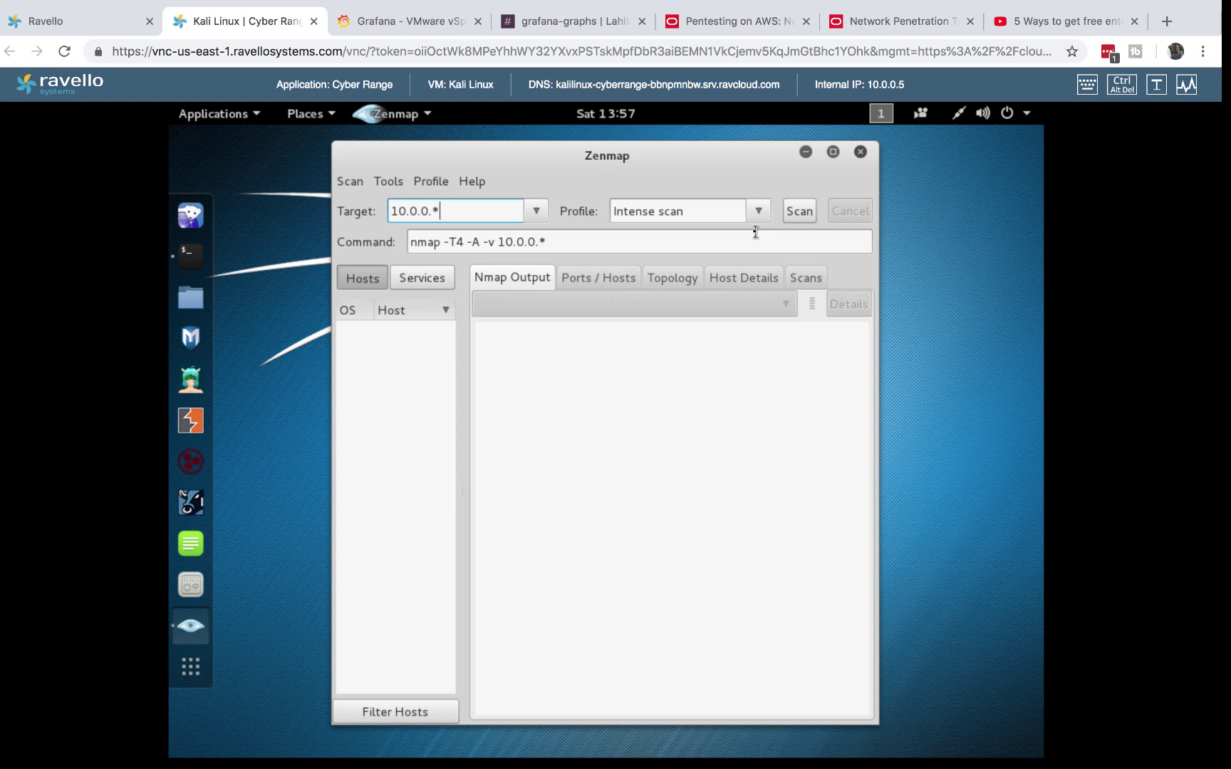
{"action": "left_click", "coordinate": [805, 212]}
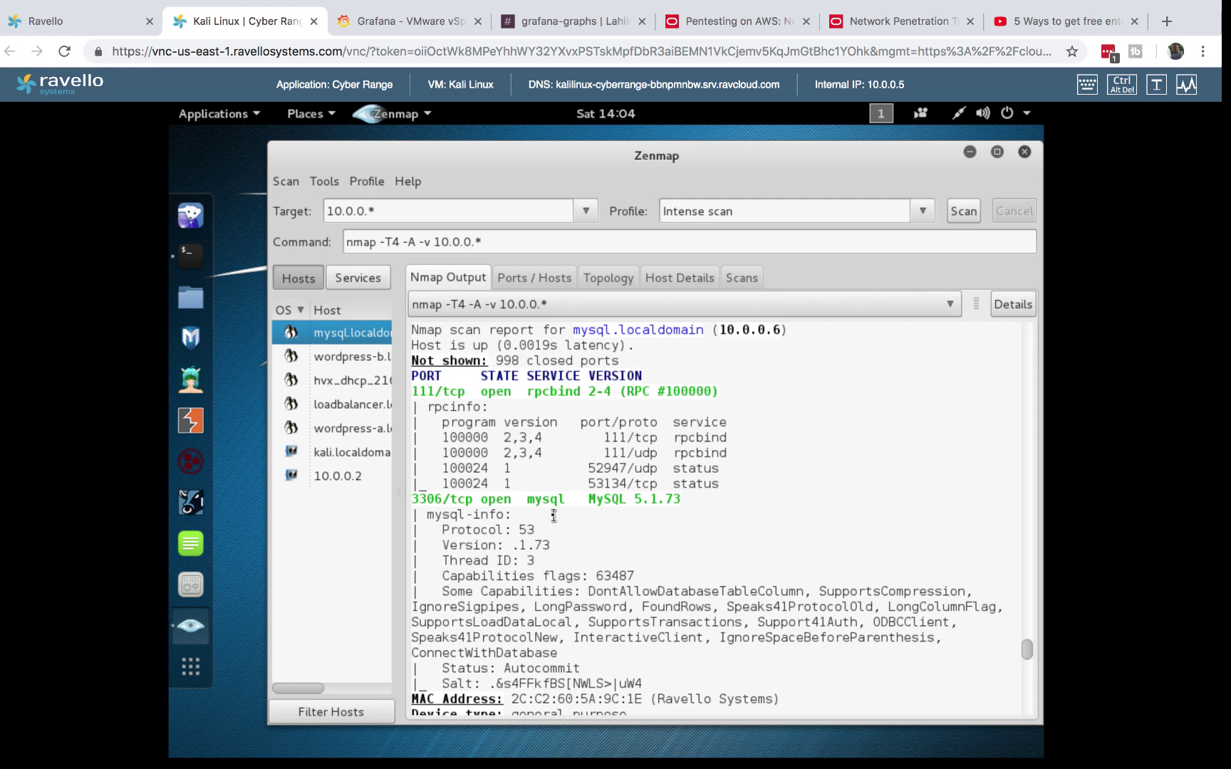
- Review reports for wordpress-b, hvx_dhcp_21641, loadbalancer.localdomain and wordpress-a, then tabulate wordpress-a's ports
{"action": "scroll", "coordinate": [627, 520], "scroll_direction": "down", "scroll_amount": 2}
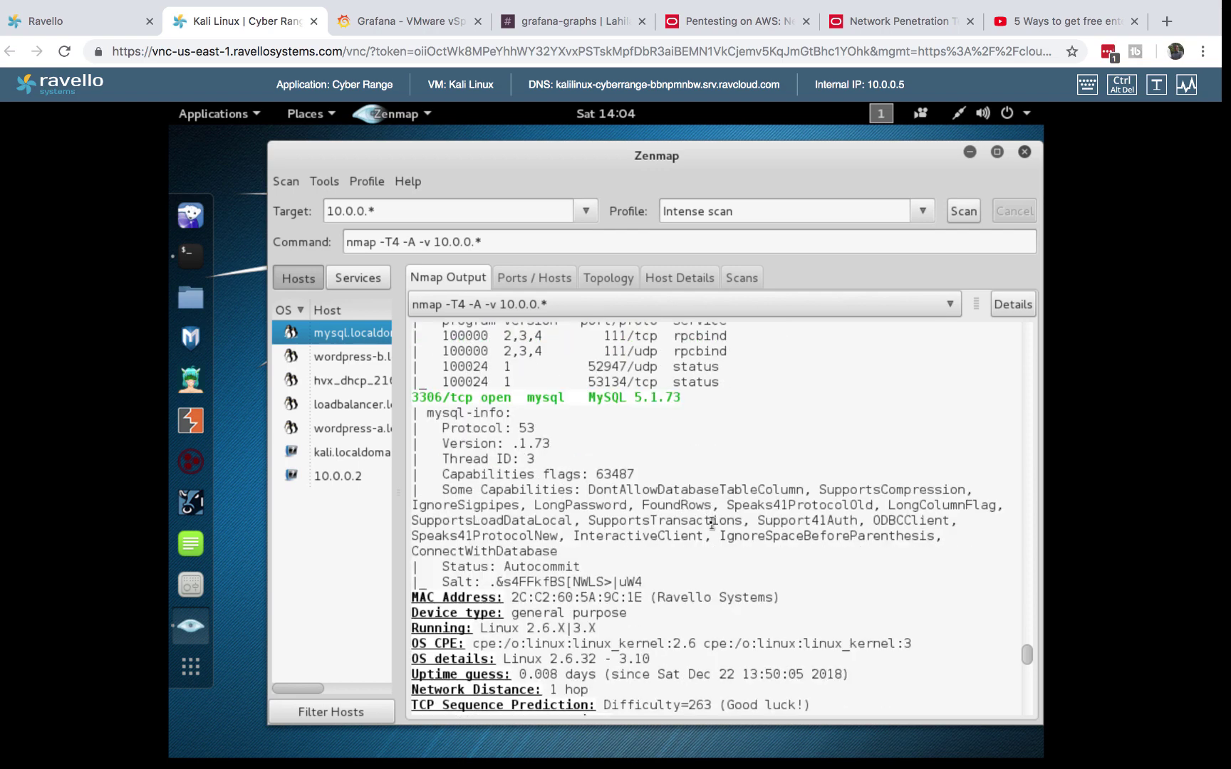
{"action": "scroll", "coordinate": [712, 524], "scroll_direction": "down", "scroll_amount": 8}
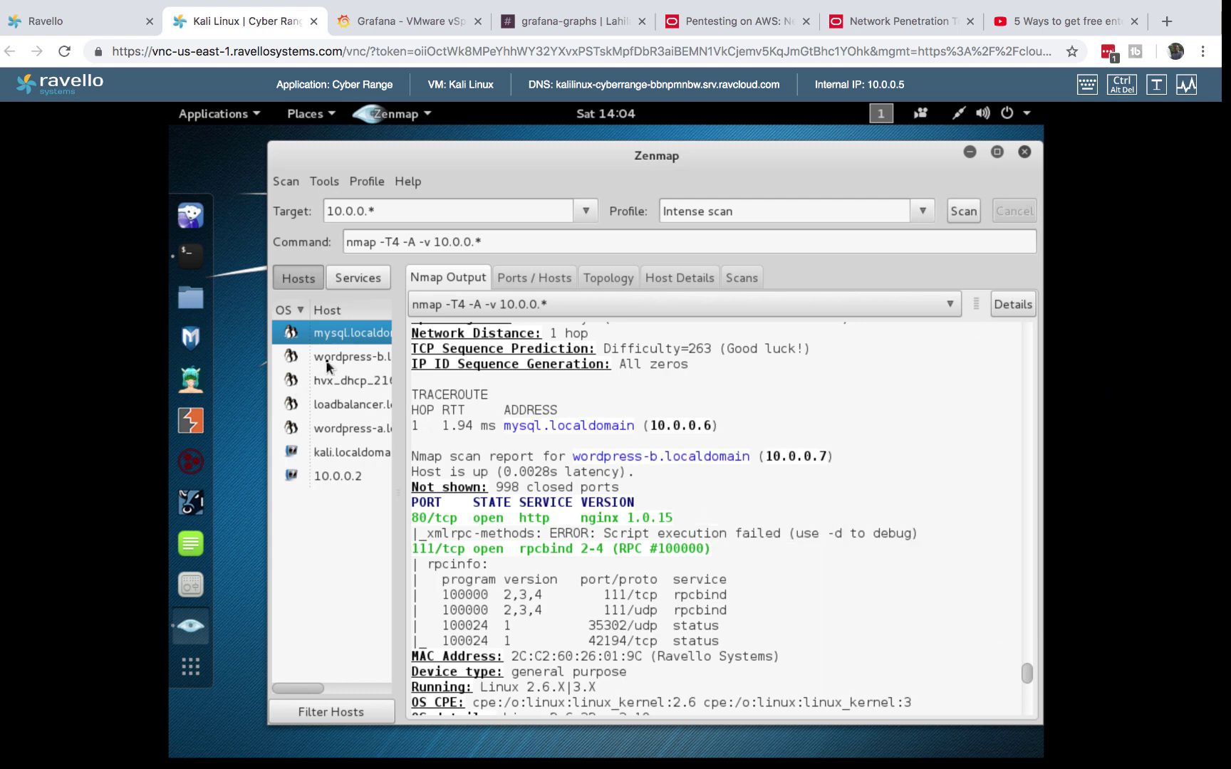
{"action": "left_click", "coordinate": [327, 359]}
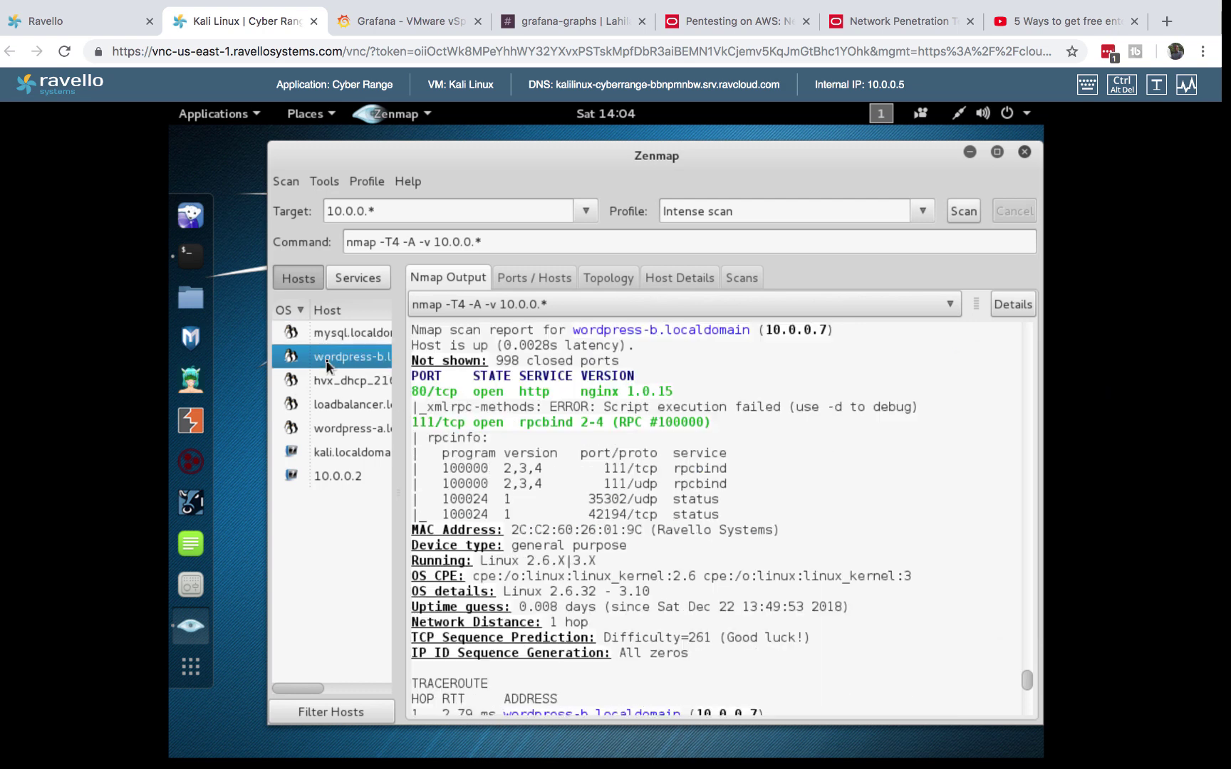
{"action": "left_click", "coordinate": [354, 385]}
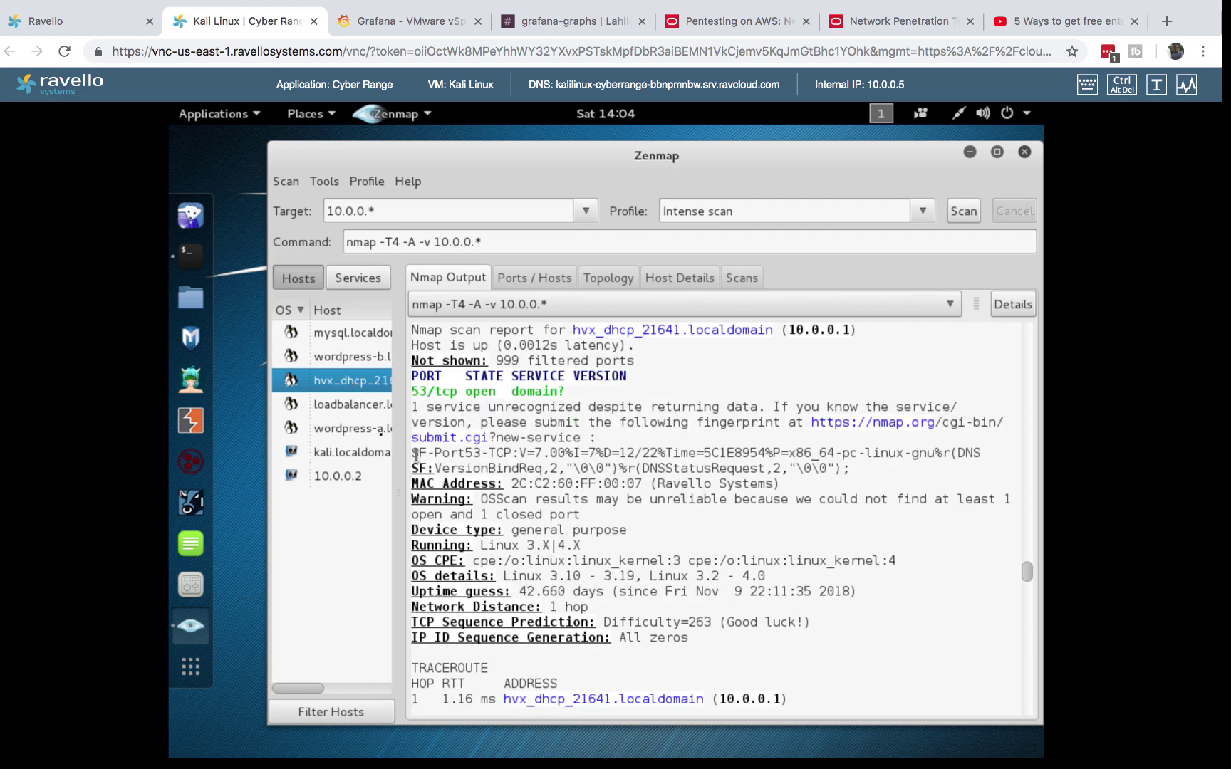
{"action": "left_click", "coordinate": [350, 409]}
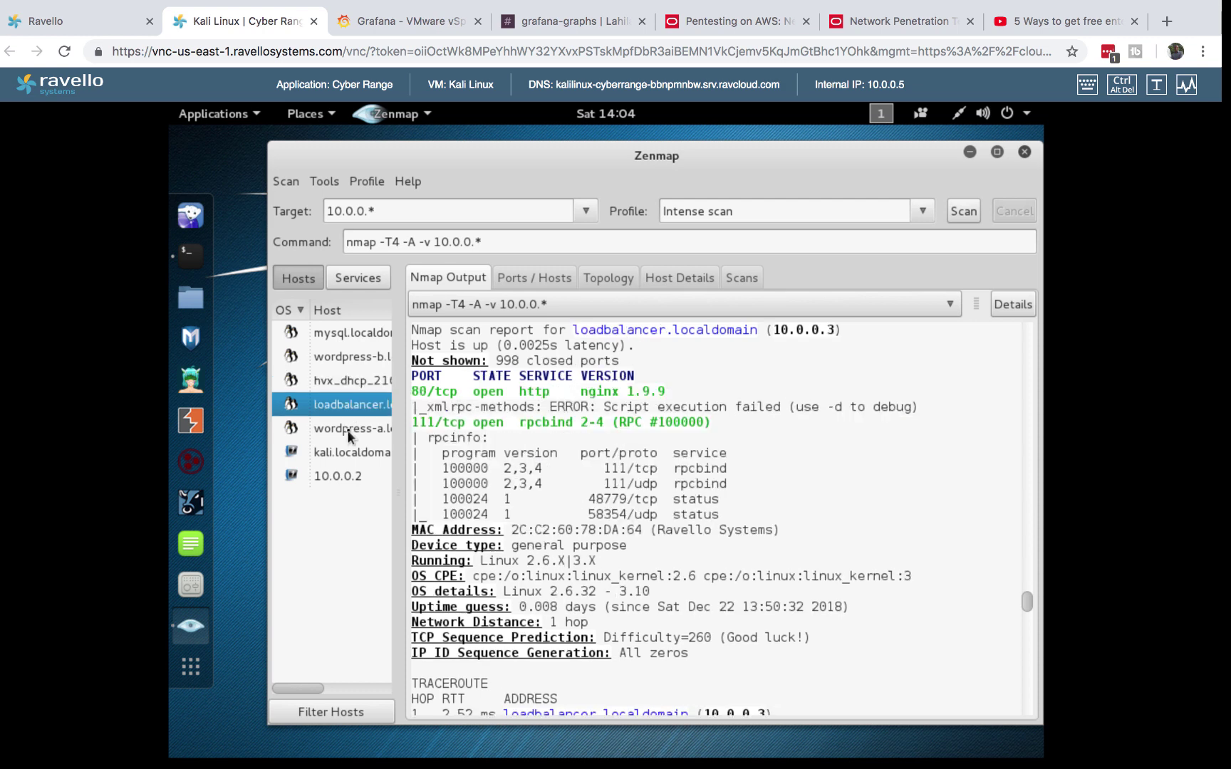
{"action": "left_click", "coordinate": [349, 431]}
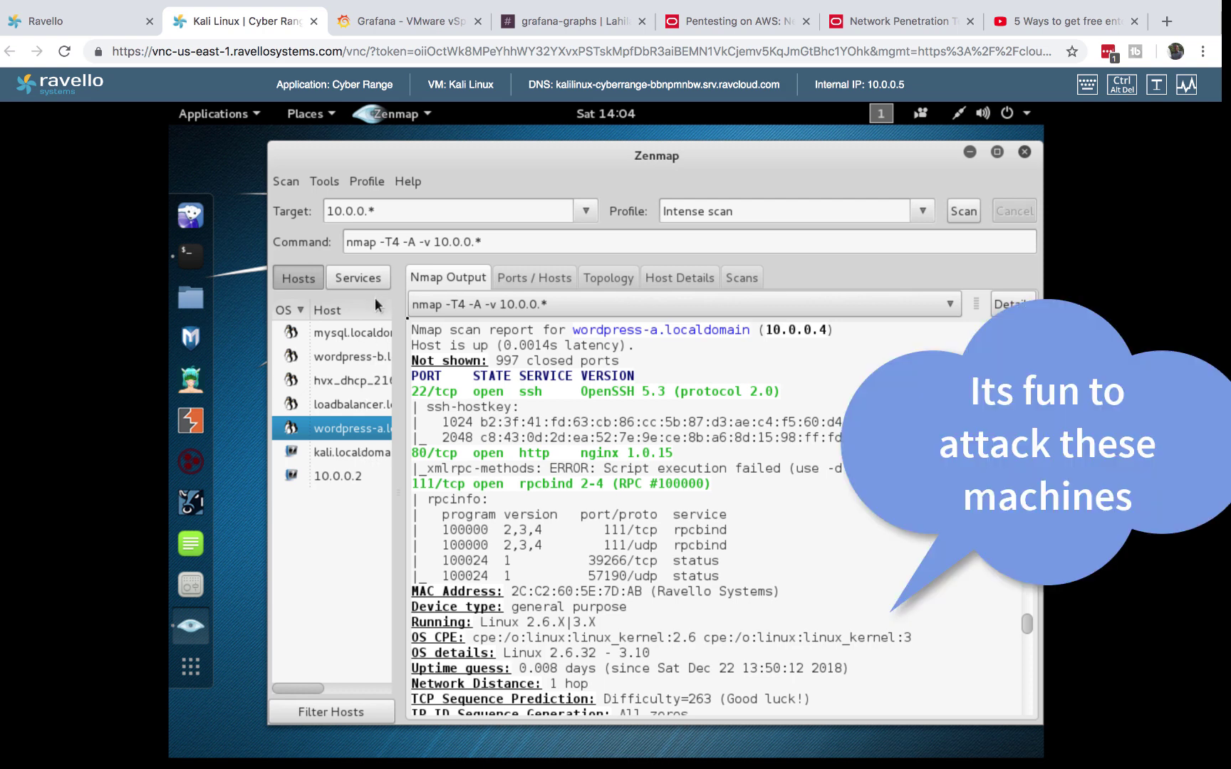
{"action": "left_click", "coordinate": [536, 278]}
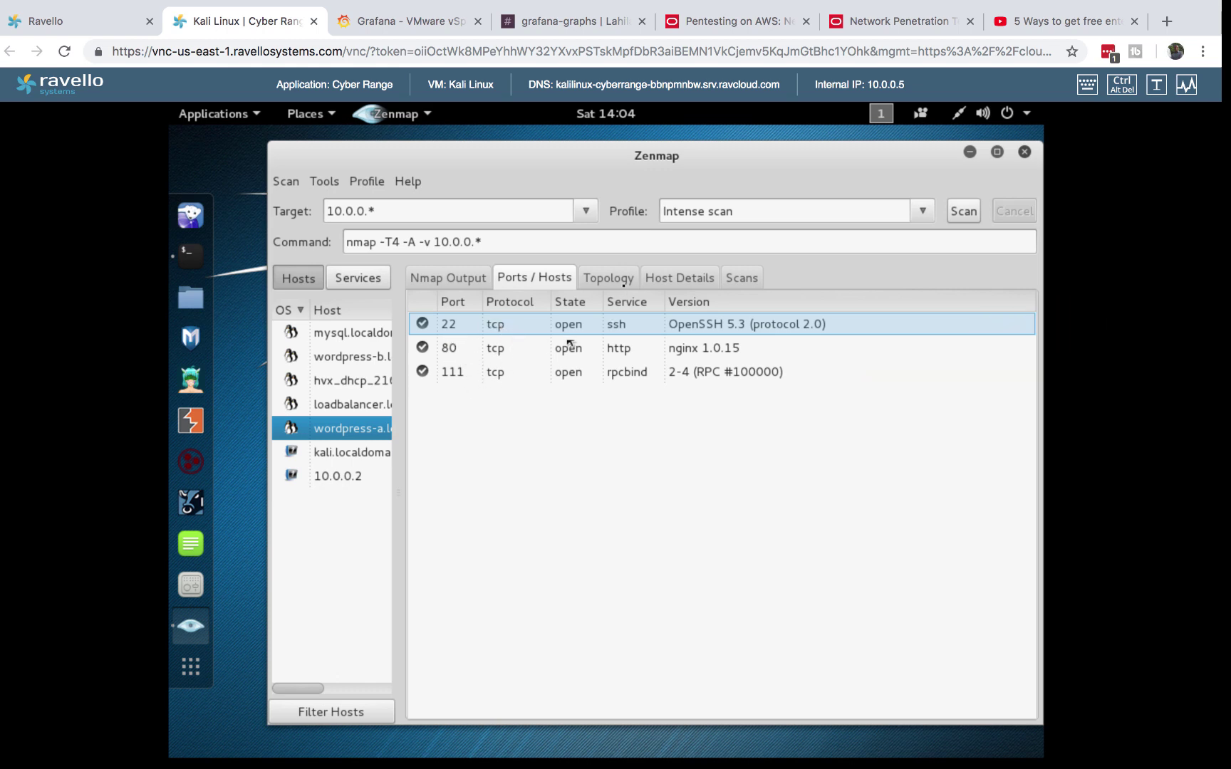
- View the fisheye topology graph, then list which hosts run http and mysql
{"action": "left_click", "coordinate": [607, 279]}
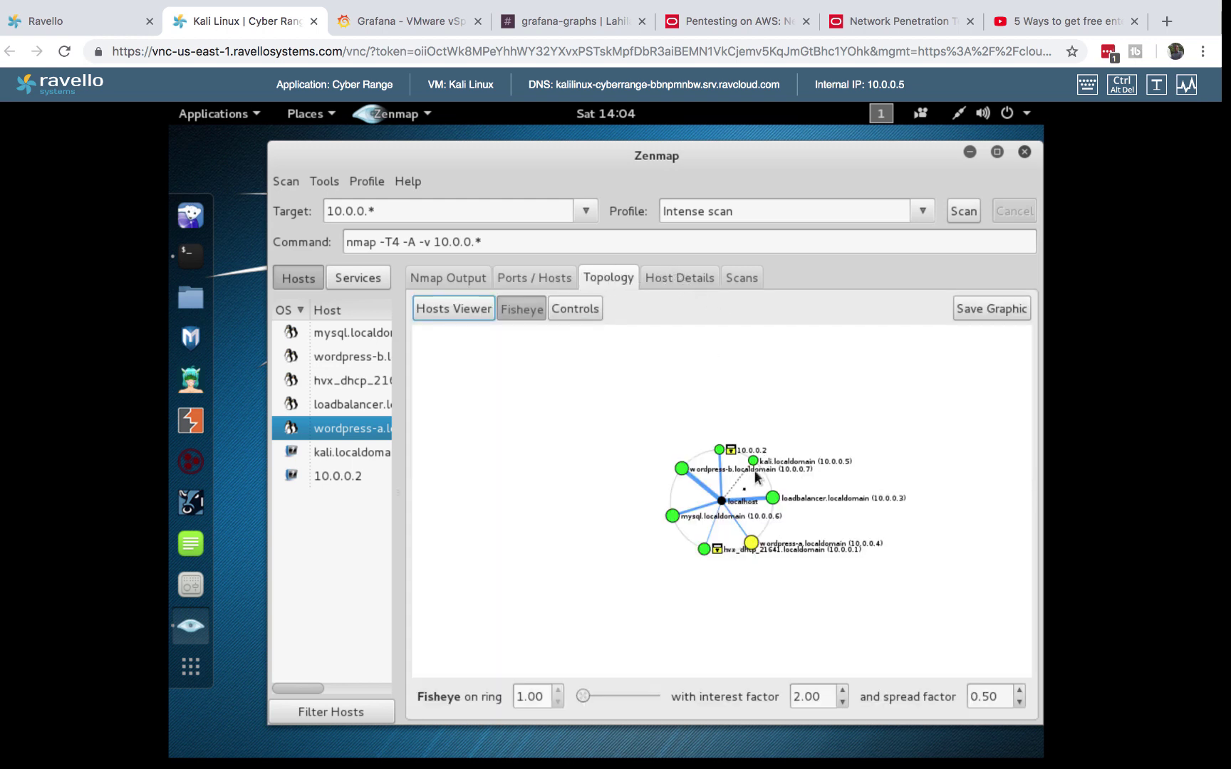
{"action": "left_click", "coordinate": [520, 310]}
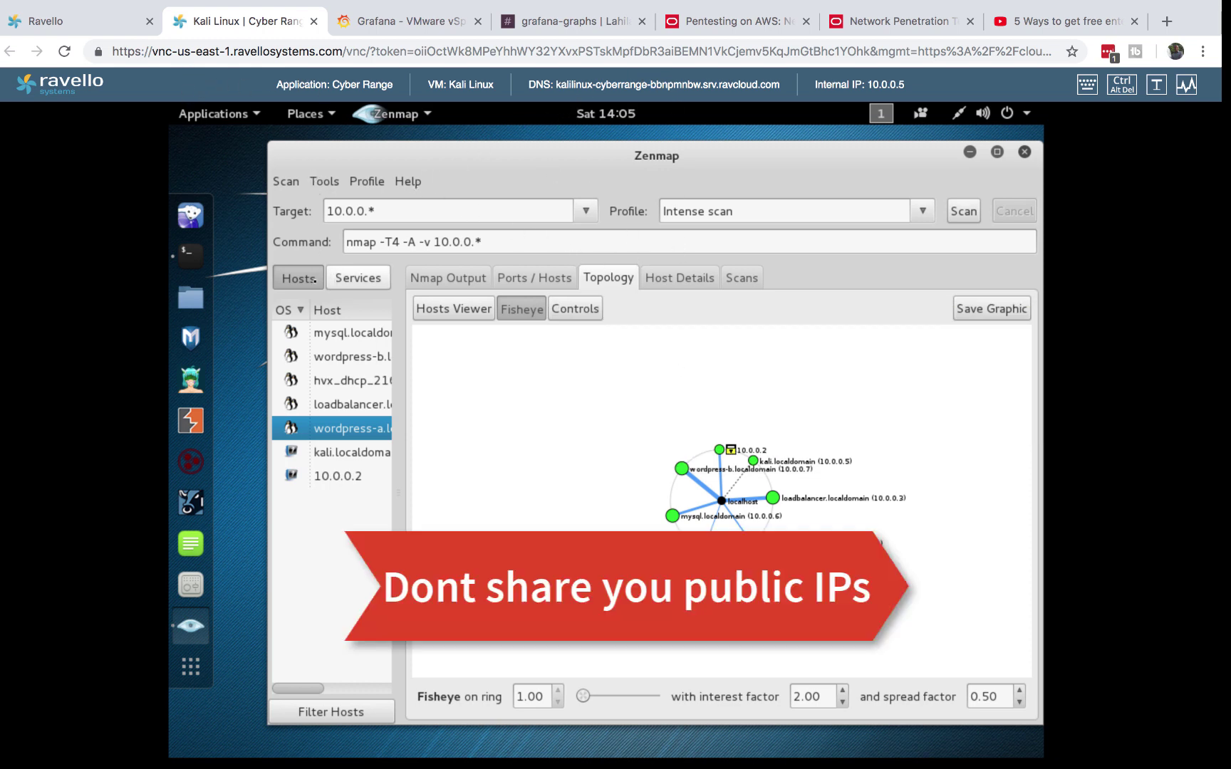
{"action": "left_click", "coordinate": [300, 280]}
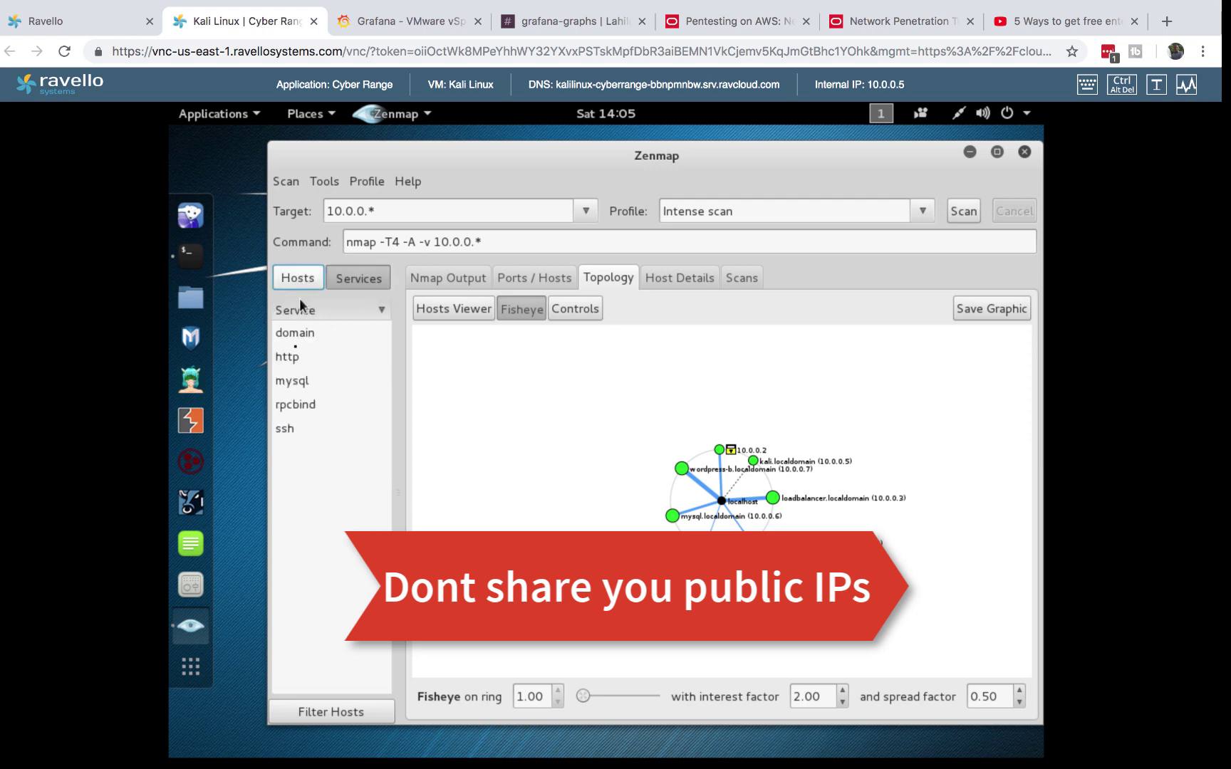
{"action": "left_click", "coordinate": [295, 358]}
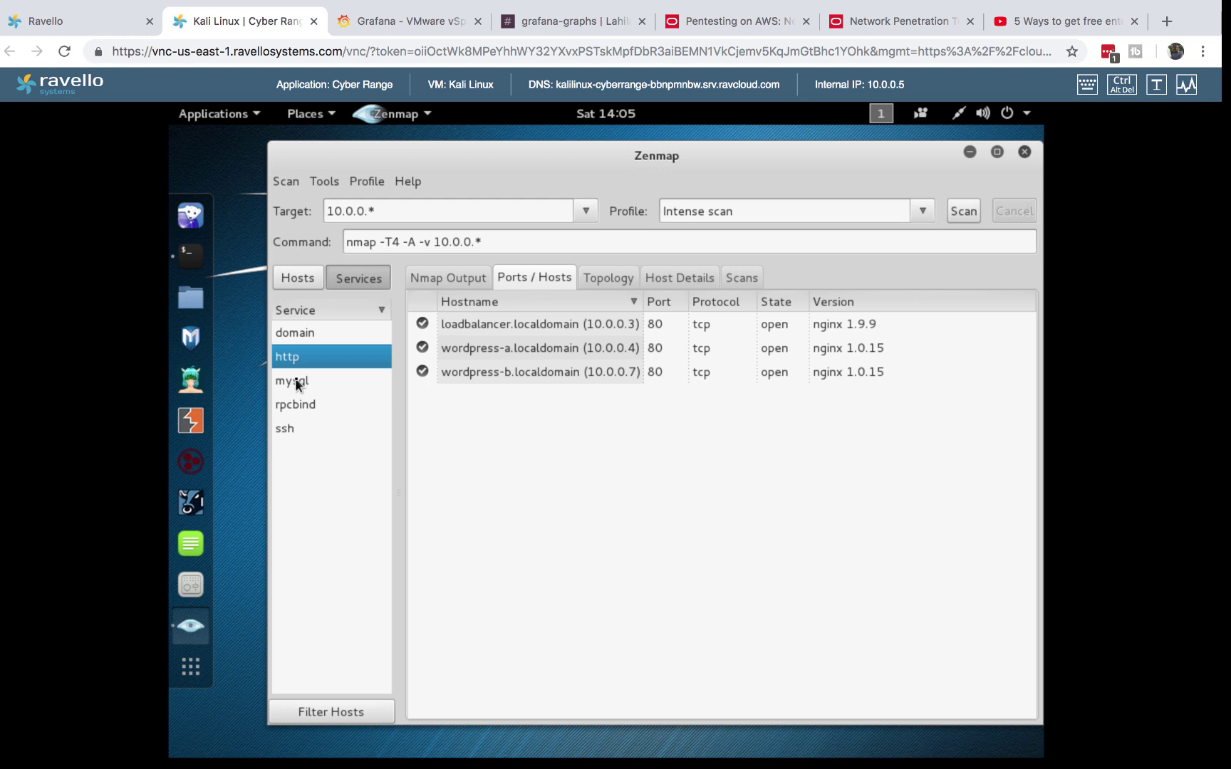
{"action": "left_click", "coordinate": [297, 385]}
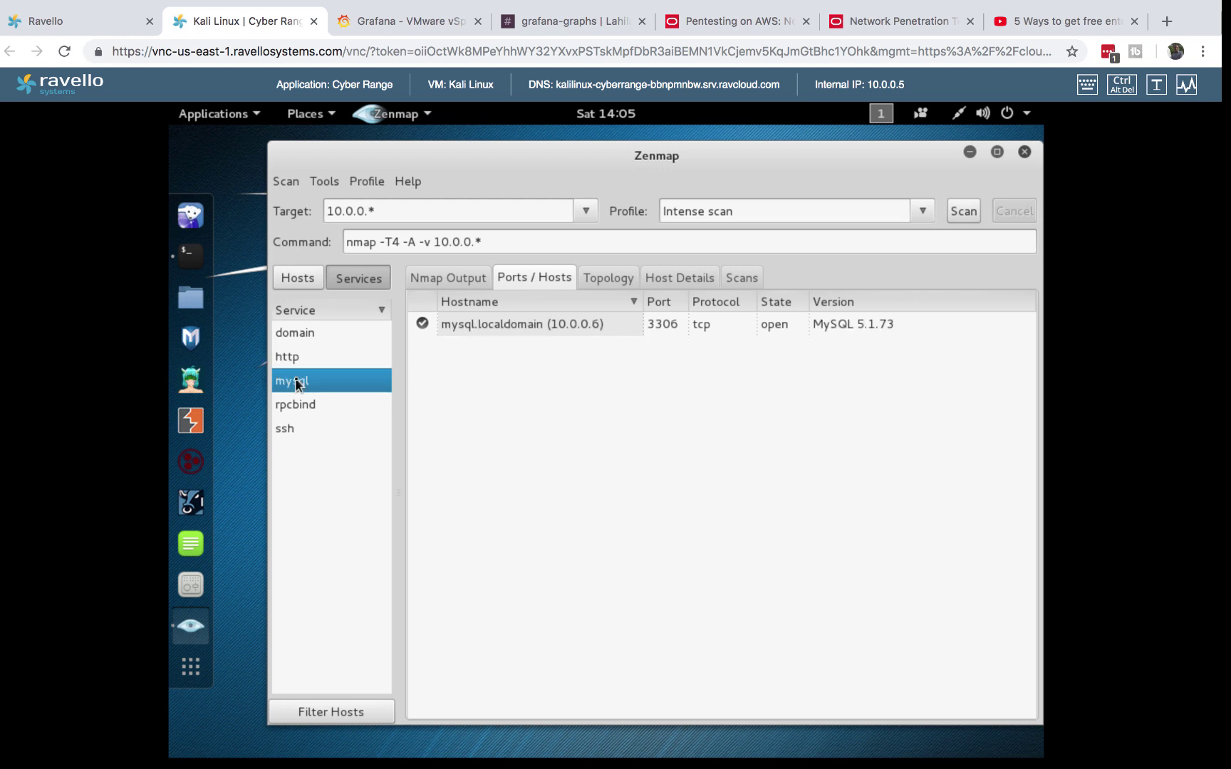
- Check mysql.localdomain and wordpress-b ports, then show wordpress-b's full Nmap output
{"action": "left_click", "coordinate": [298, 278]}
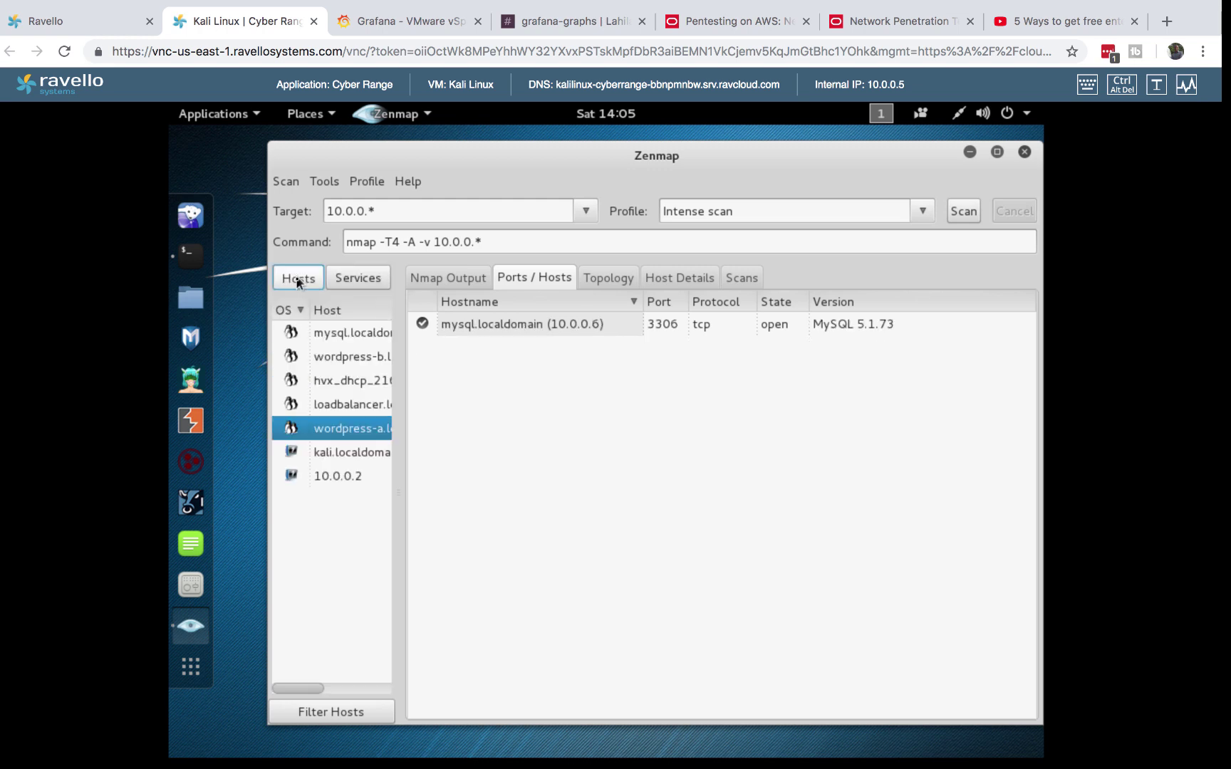
{"action": "left_click", "coordinate": [344, 334]}
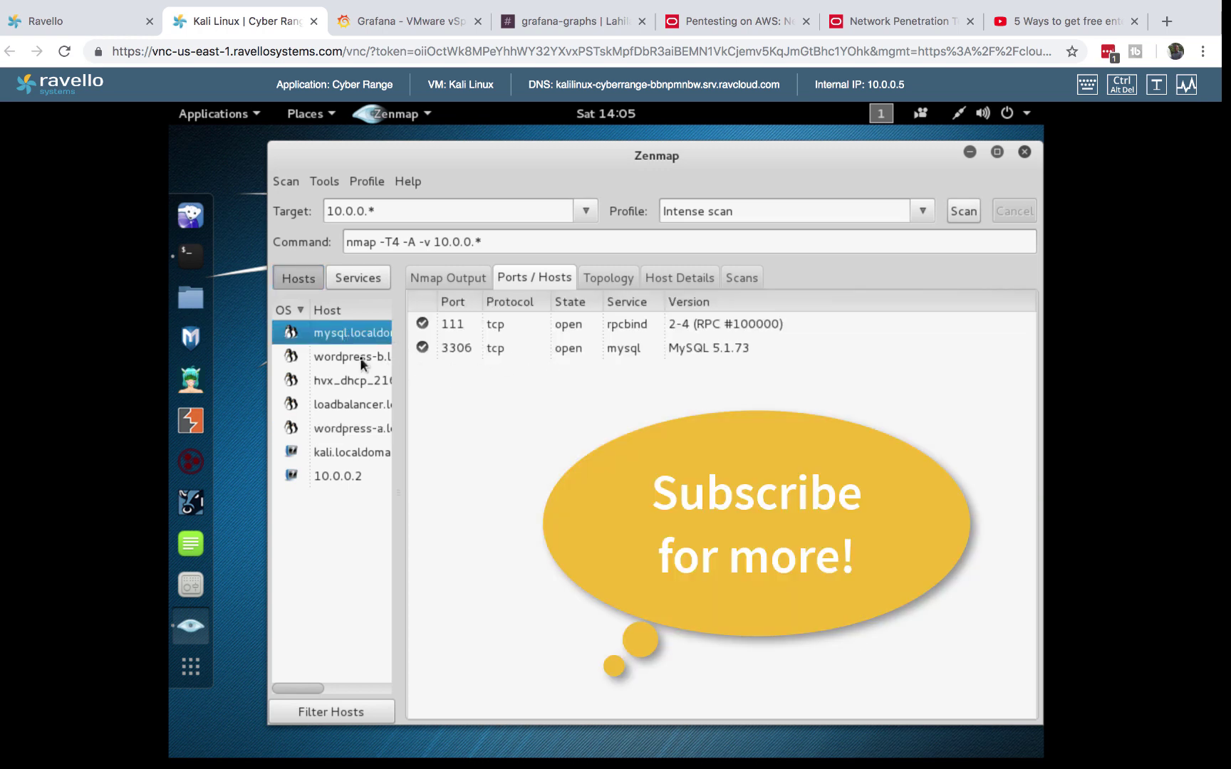
{"action": "left_click", "coordinate": [361, 359]}
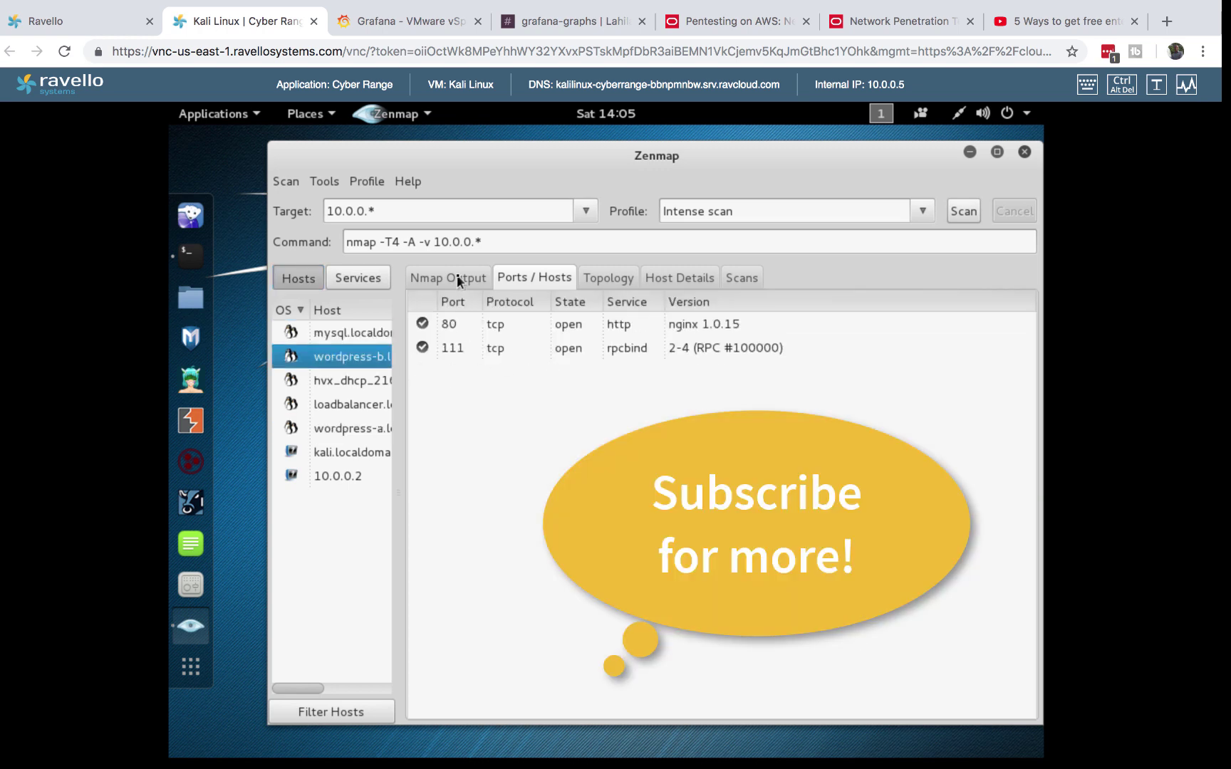
{"action": "left_click", "coordinate": [459, 278]}
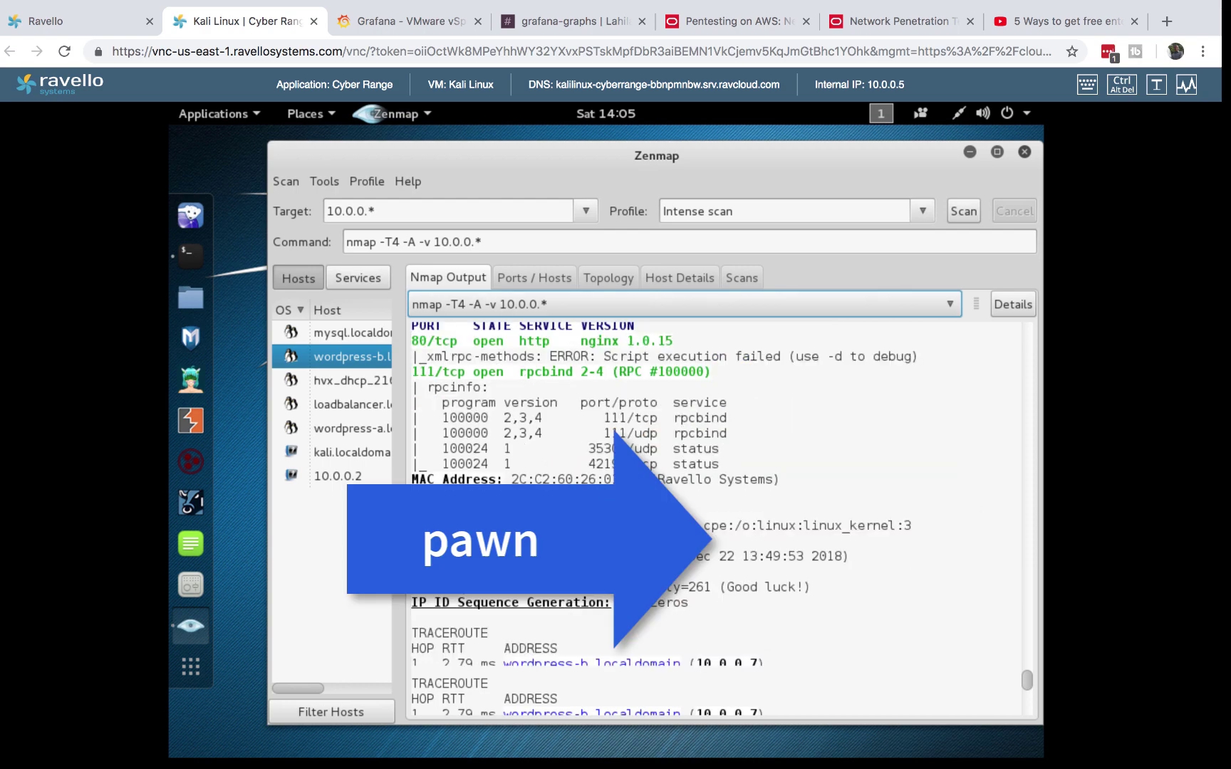
{"action": "scroll", "coordinate": [580, 546], "scroll_direction": "down", "scroll_amount": 4}
- Open the NAS VM console in the vSphere Lab application to its login prompt
{"action": "left_click", "coordinate": [105, 32]}
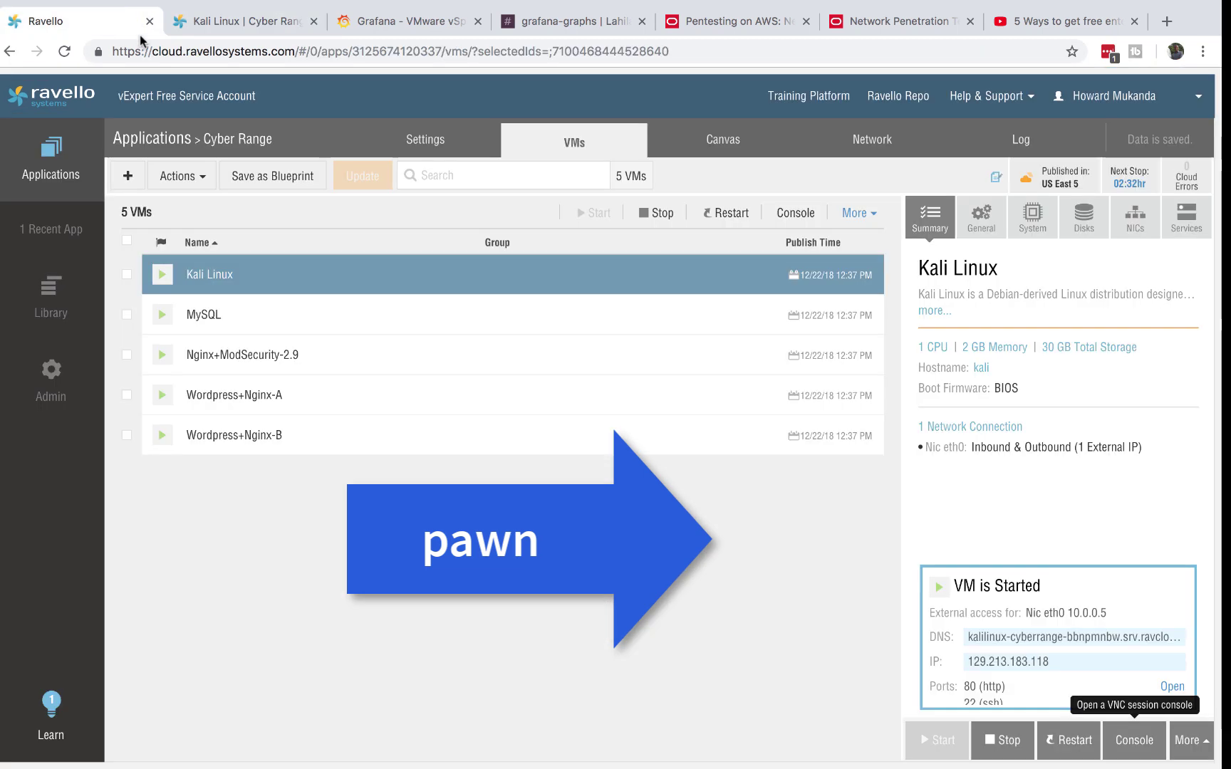
{"action": "left_click", "coordinate": [40, 187]}
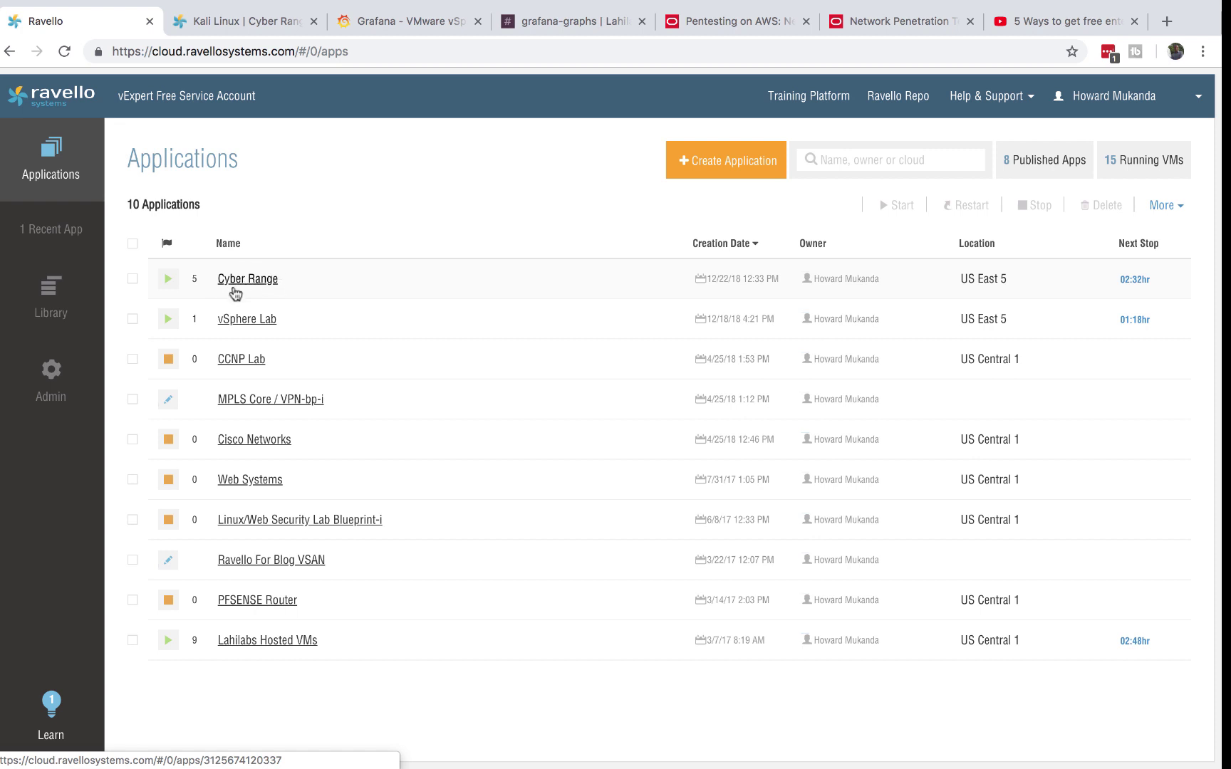
{"action": "right_click", "coordinate": [244, 331]}
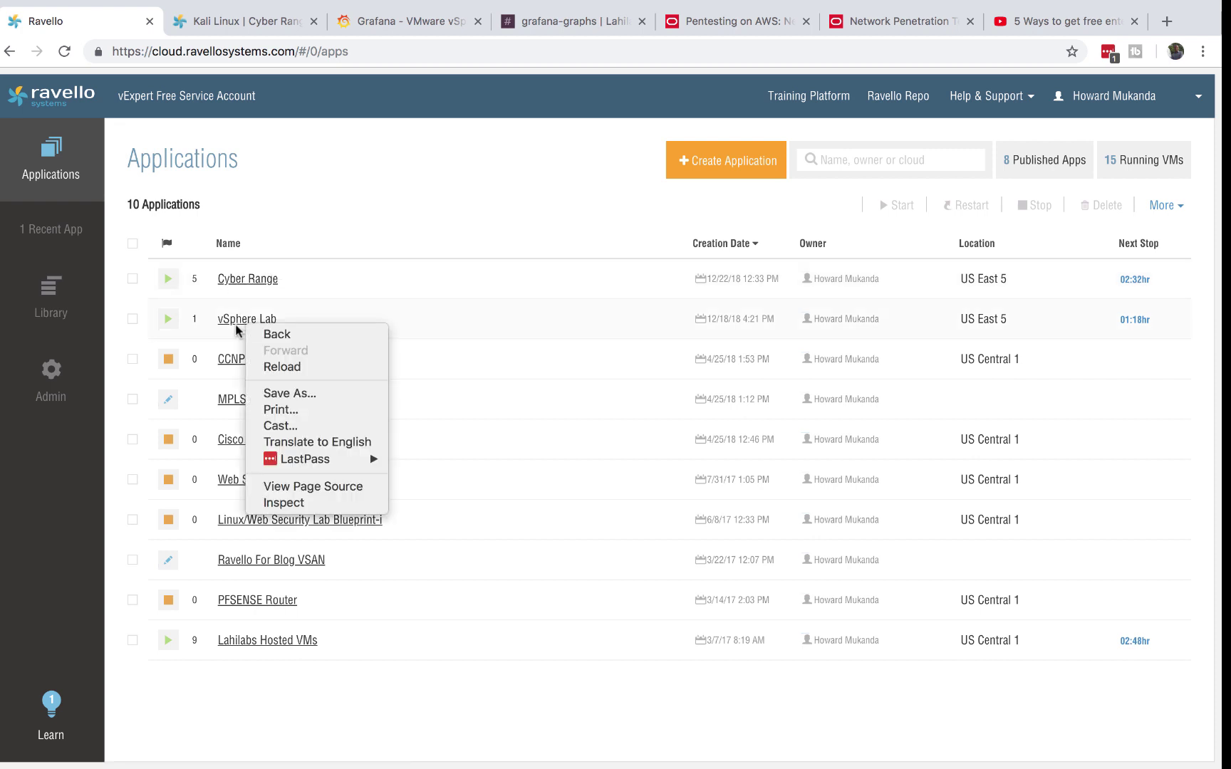
{"action": "key", "text": "Escape"}
{"action": "right_click", "coordinate": [237, 321]}
{"action": "key", "text": "Escape"}
{"action": "left_click", "coordinate": [236, 322]}
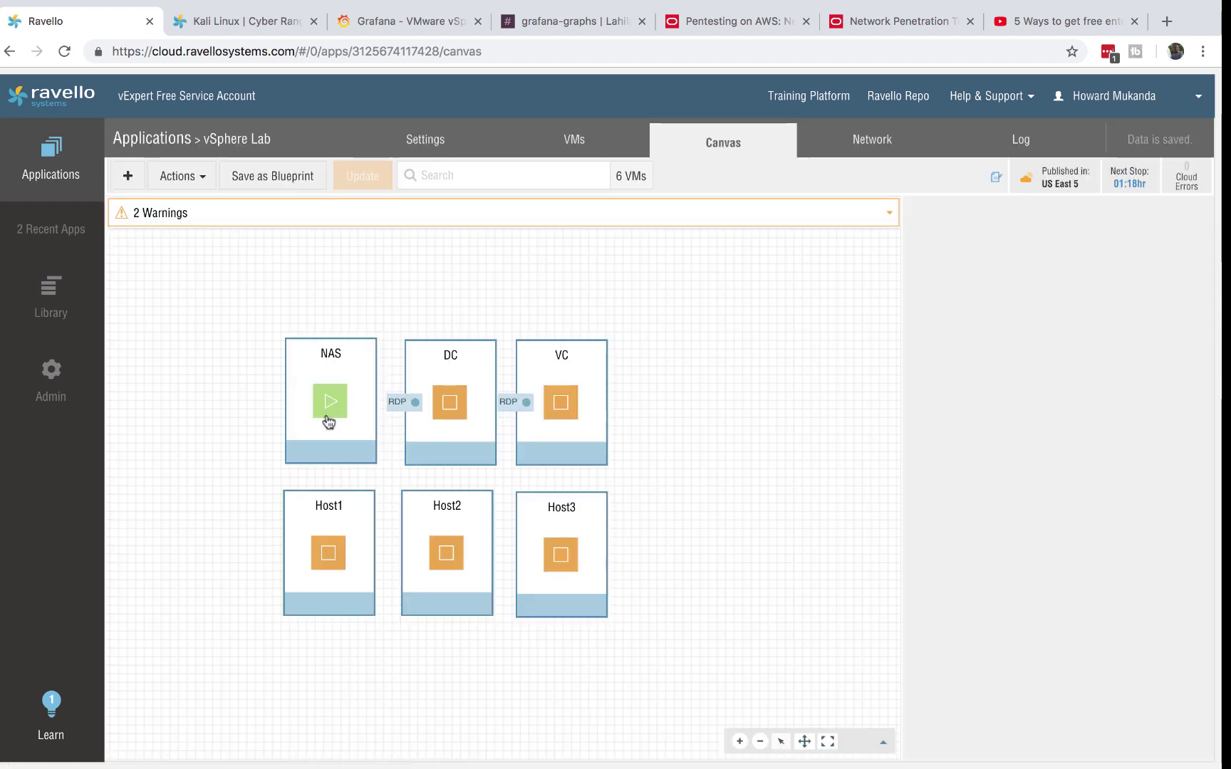
{"action": "left_click", "coordinate": [326, 417]}
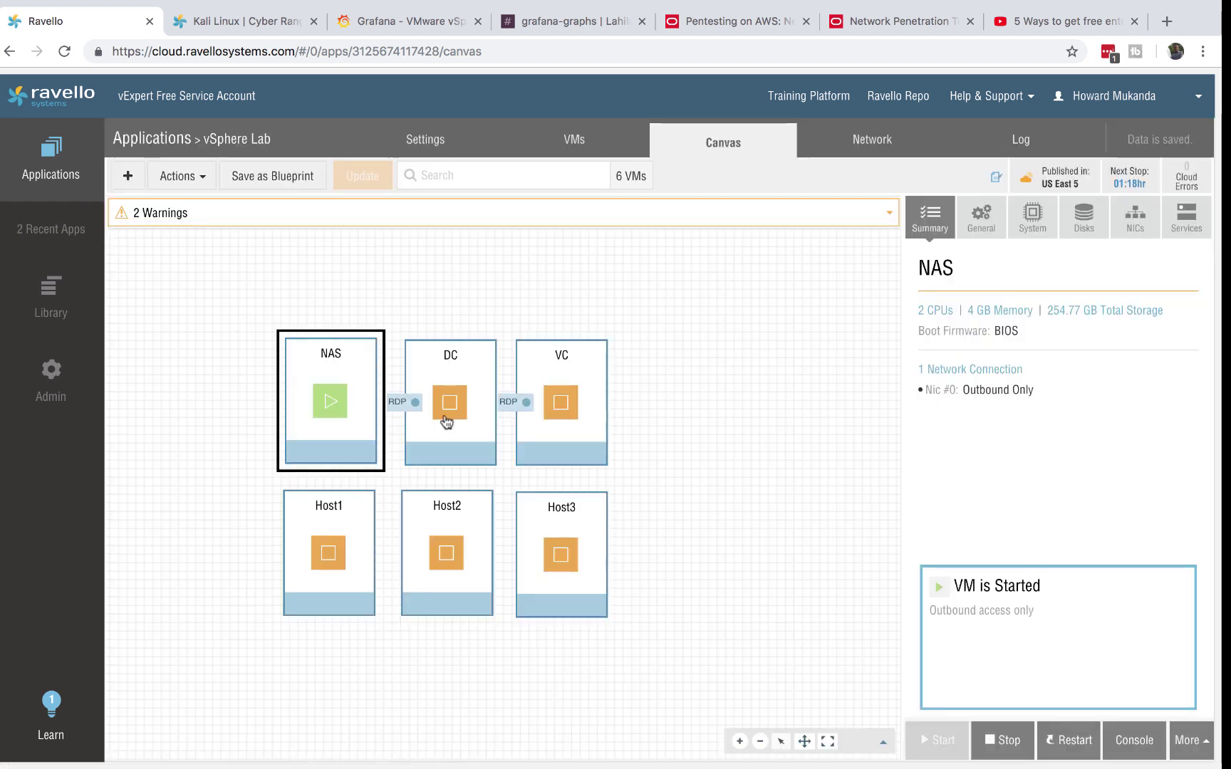
{"action": "left_click", "coordinate": [1135, 743]}
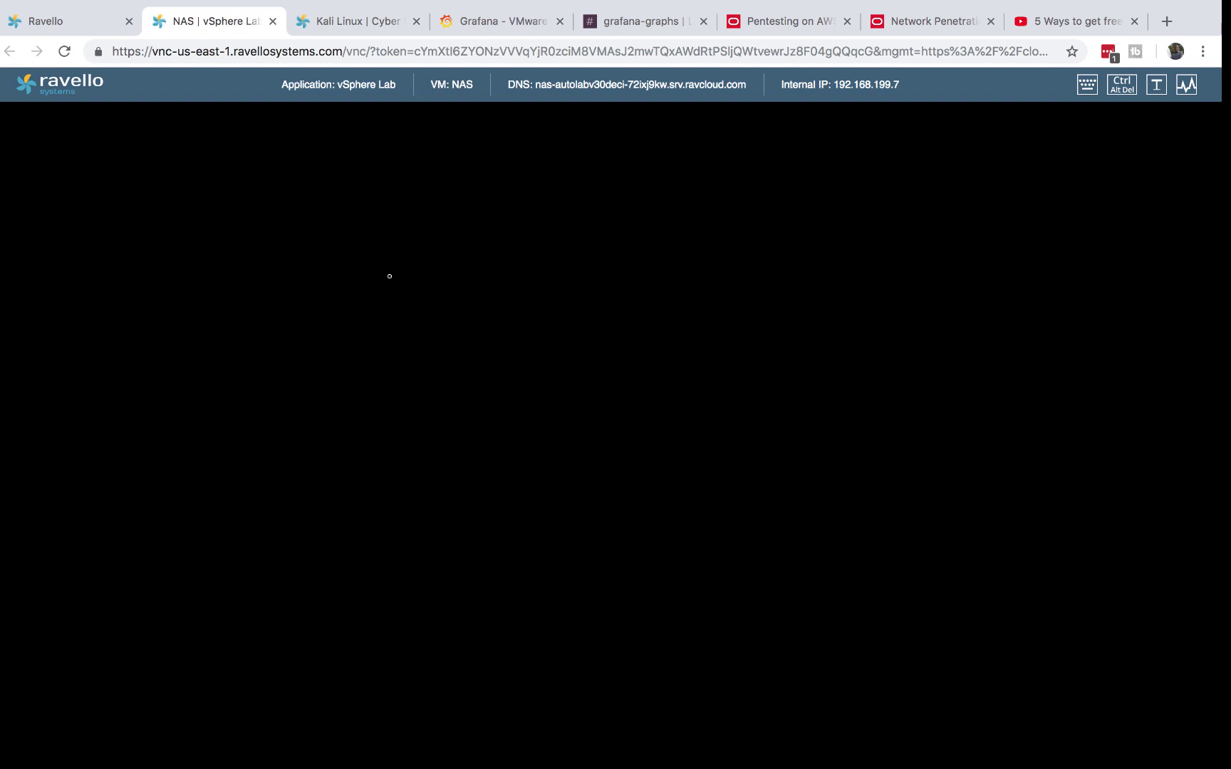
{"action": "key", "text": "Return"}
{"action": "key", "text": "Return"}
{"action": "key", "text": "Return"}
{"action": "key", "text": "Return"}
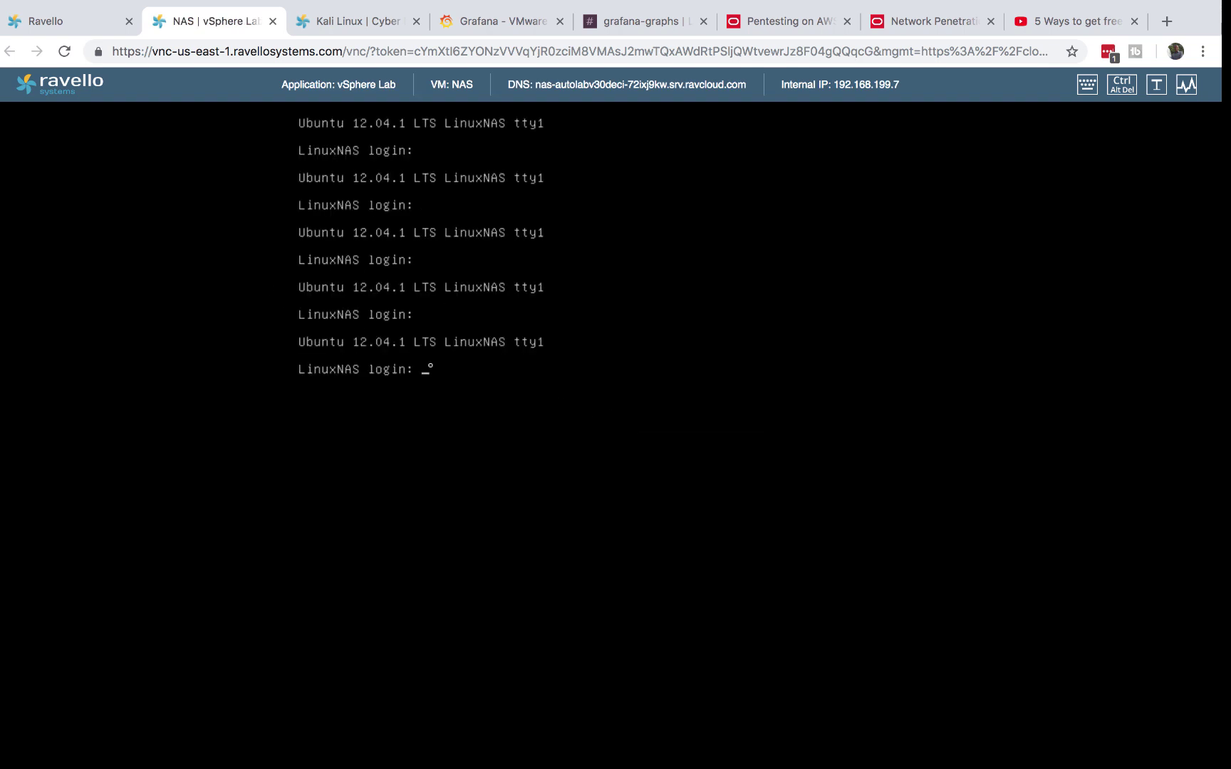
- Return to the Ravello applications list, then bring the YouTube video tab forward
{"action": "left_click", "coordinate": [64, 17]}
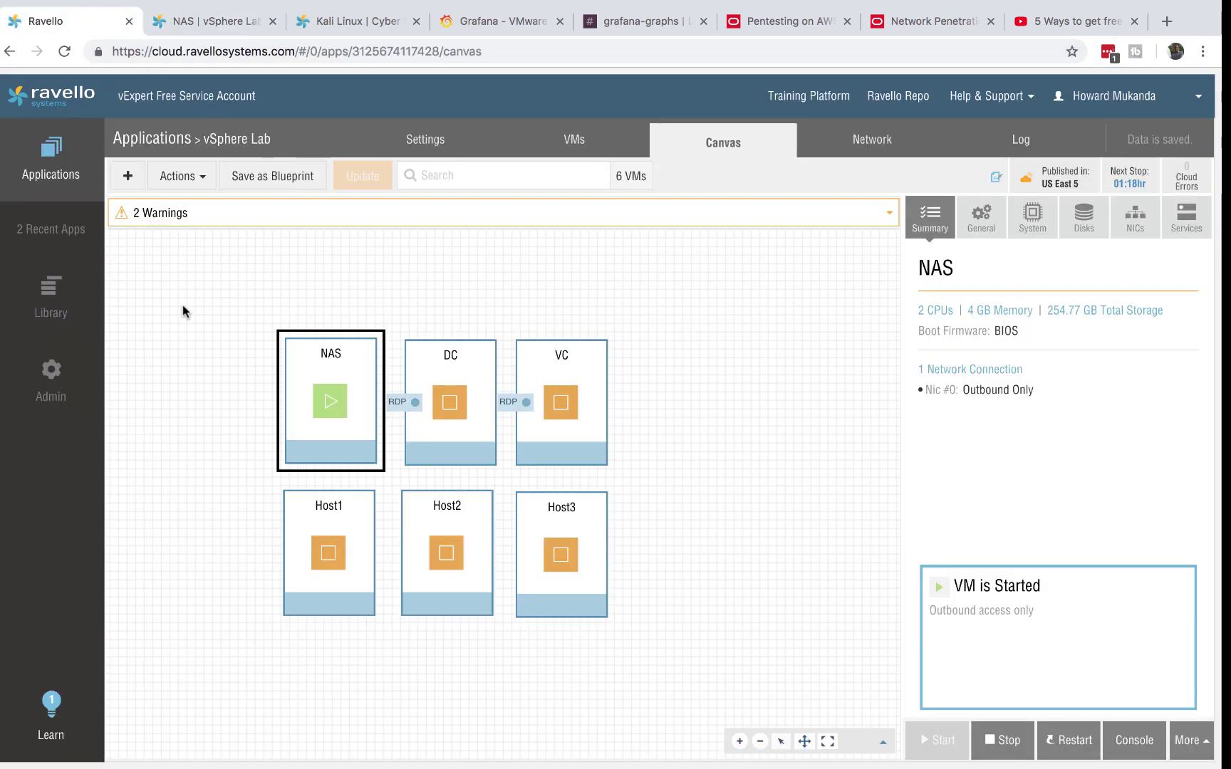
{"action": "left_click", "coordinate": [63, 158]}
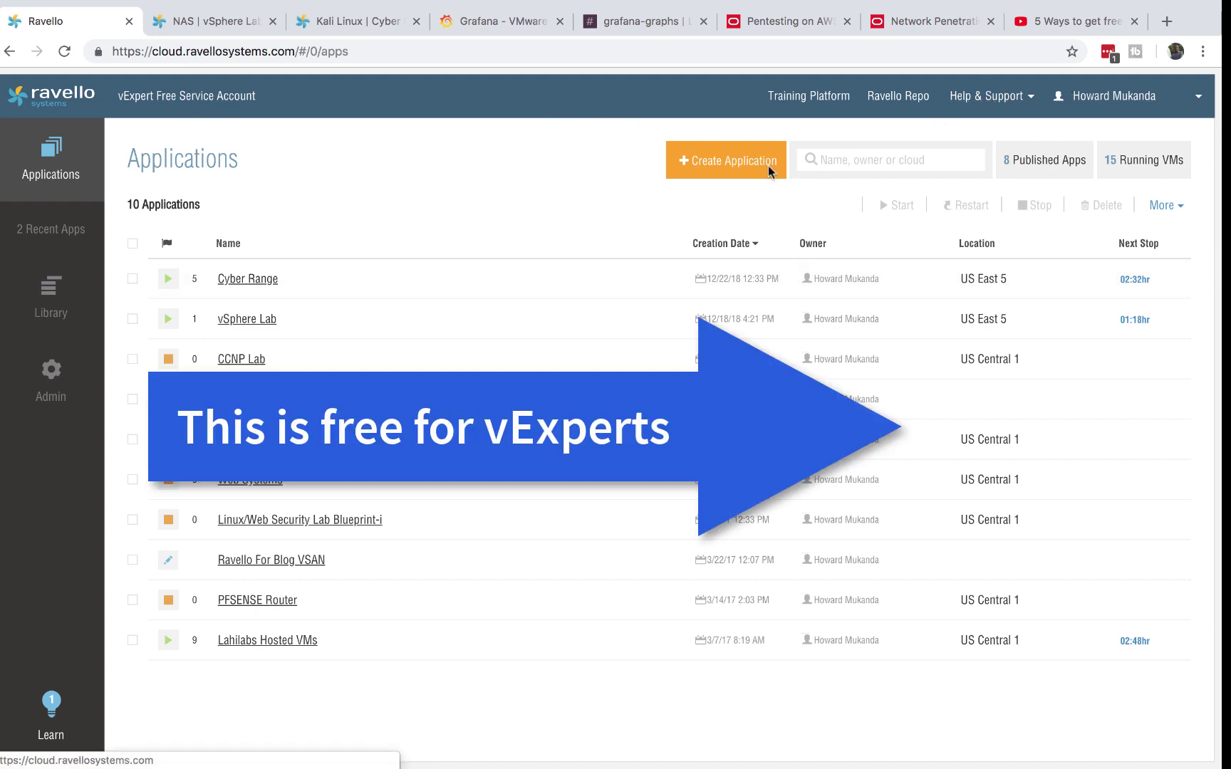
{"action": "left_click", "coordinate": [1070, 28]}
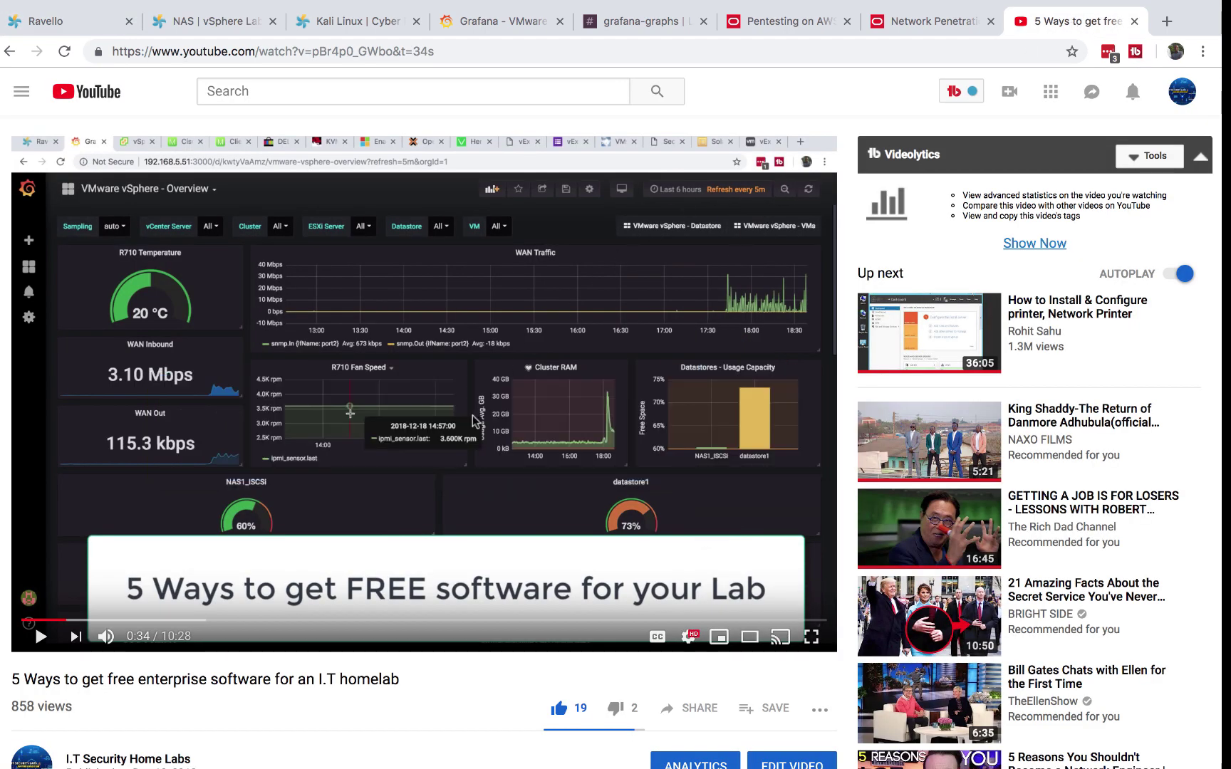